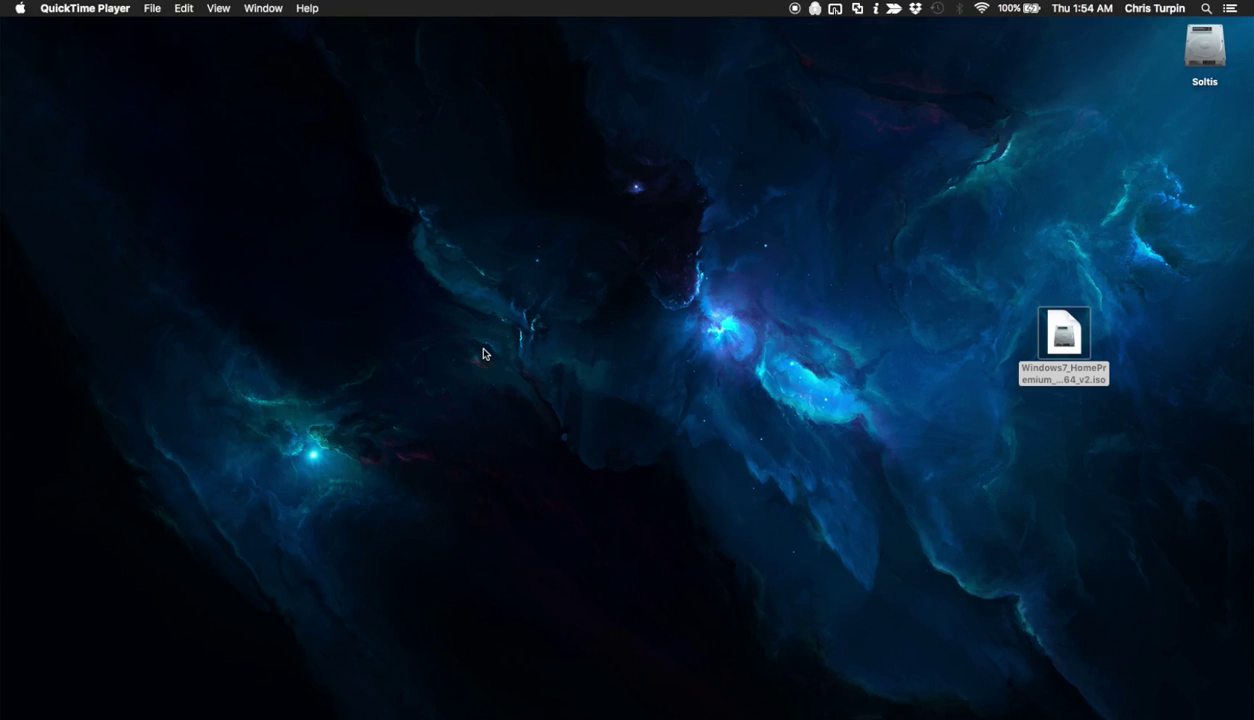
Step: Switch from QuickTime Player to Finder, with the Windows 7 ISO visible on the desktop
{"action": "key", "text": "super+Tab"}
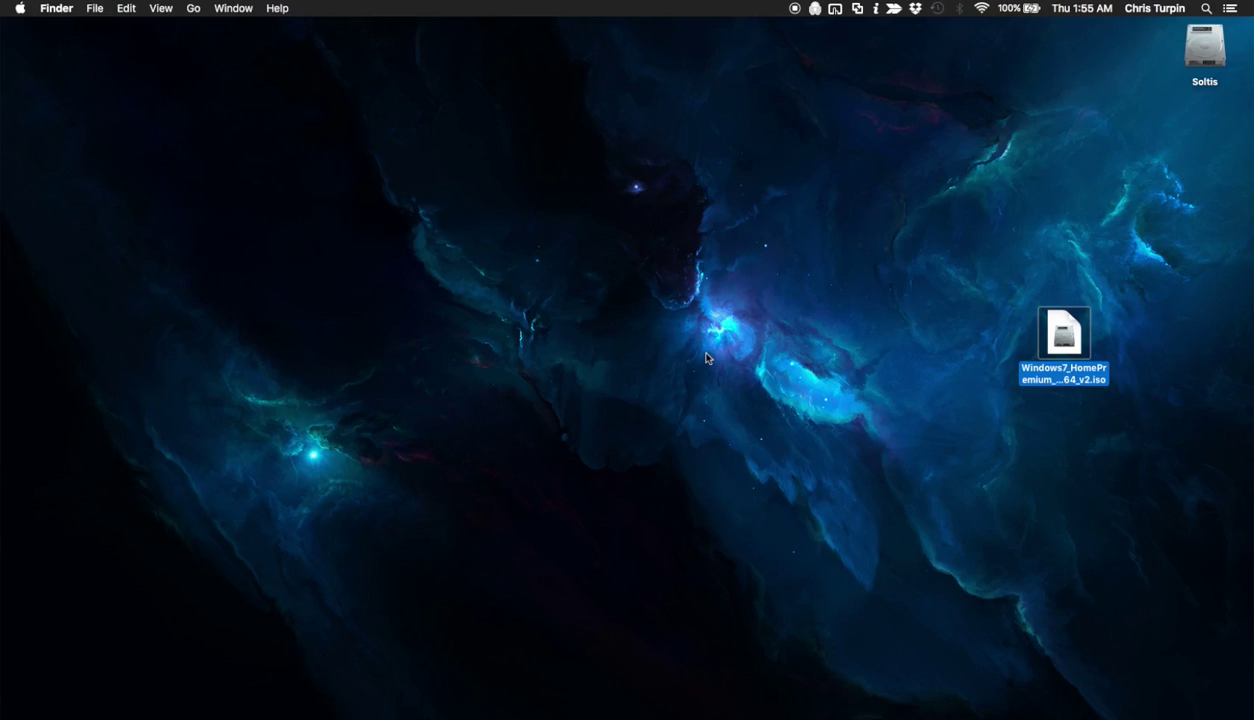
Step: Launch VMware Fusion from Spotlight to bring up its empty Virtual Machine Library
{"action": "key", "text": "super+space"}
{"action": "type", "text": "p"}
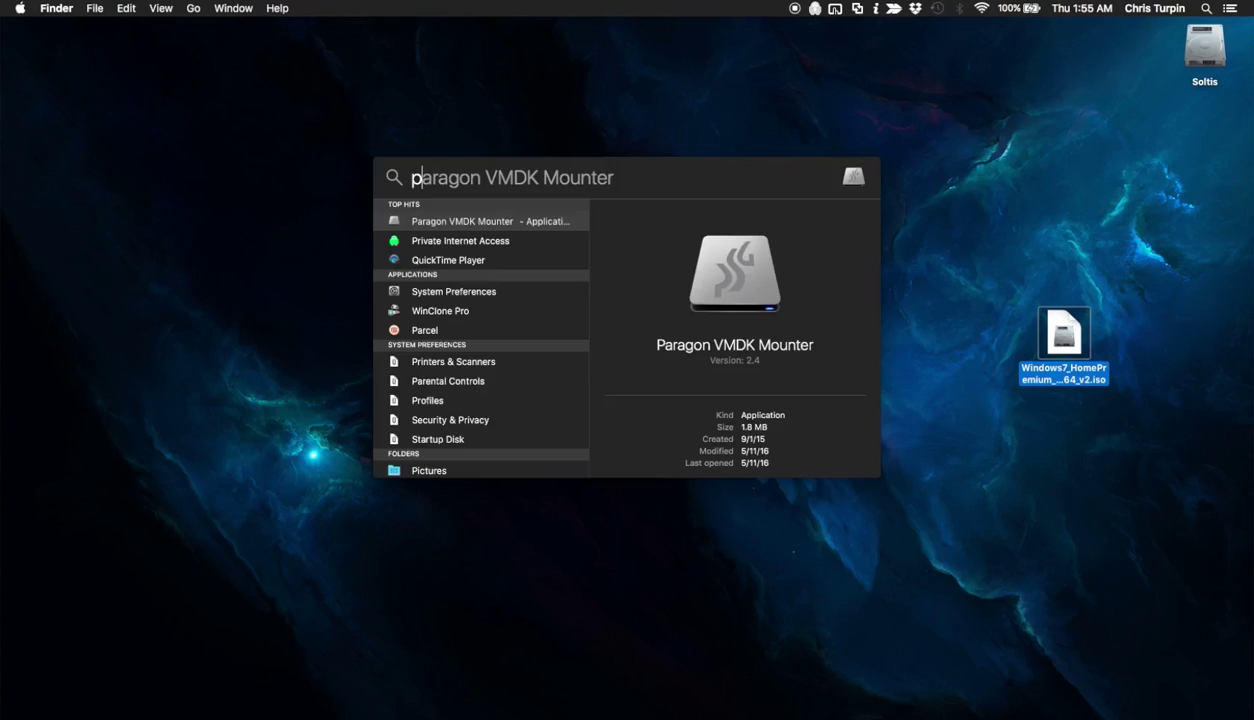
{"action": "key", "text": "Return"}
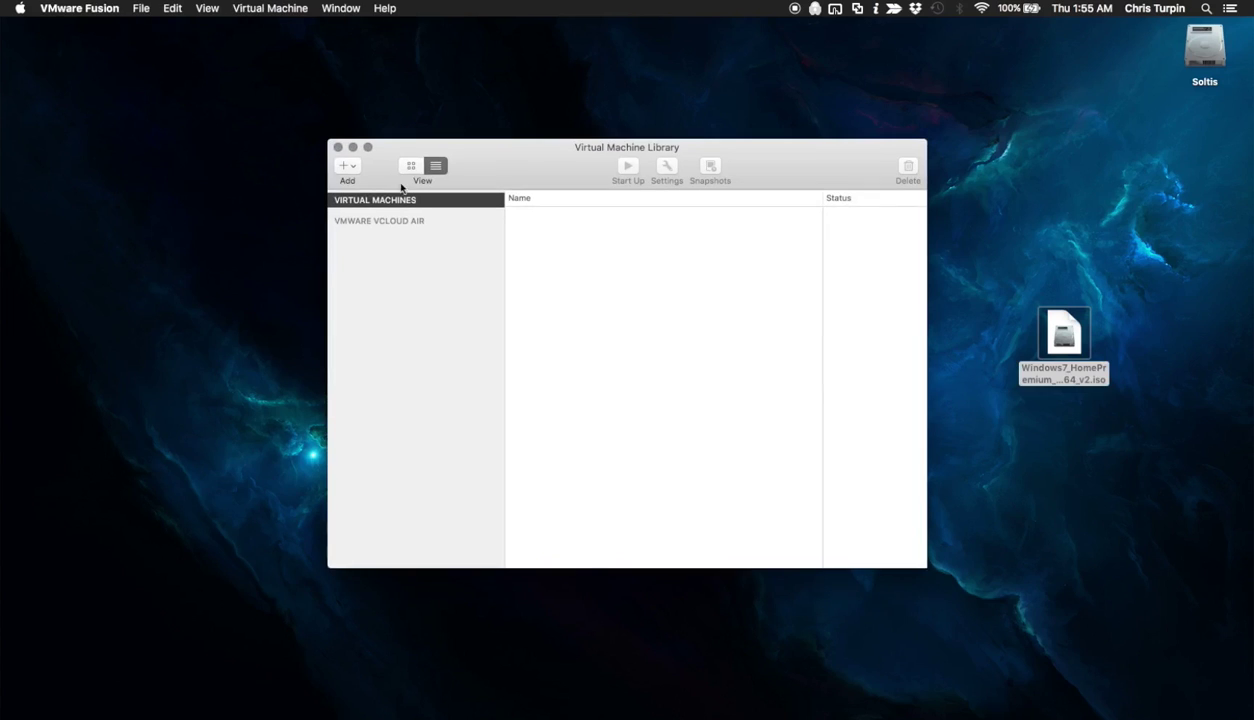
Step: Start a custom Windows 7 x64 virtual machine with a new 60 GB virtual disk
{"action": "left_click", "coordinate": [347, 166]}
{"action": "left_click", "coordinate": [355, 185]}
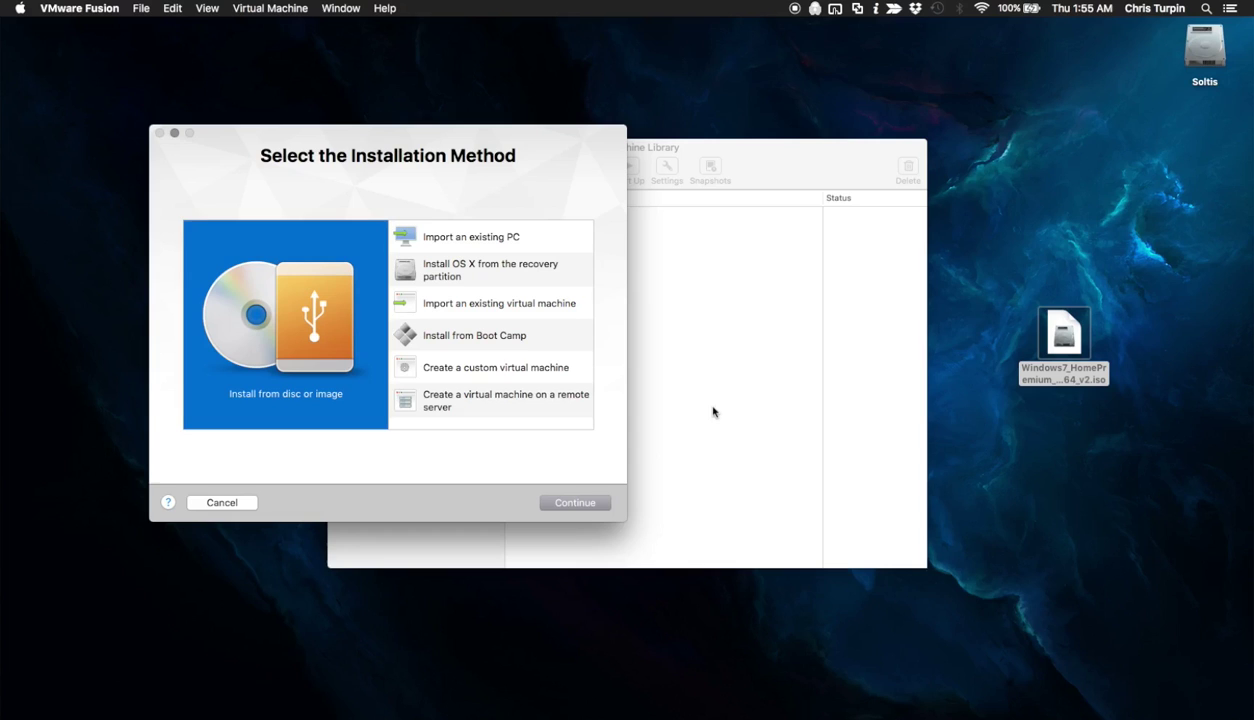
{"action": "double_click", "coordinate": [493, 368]}
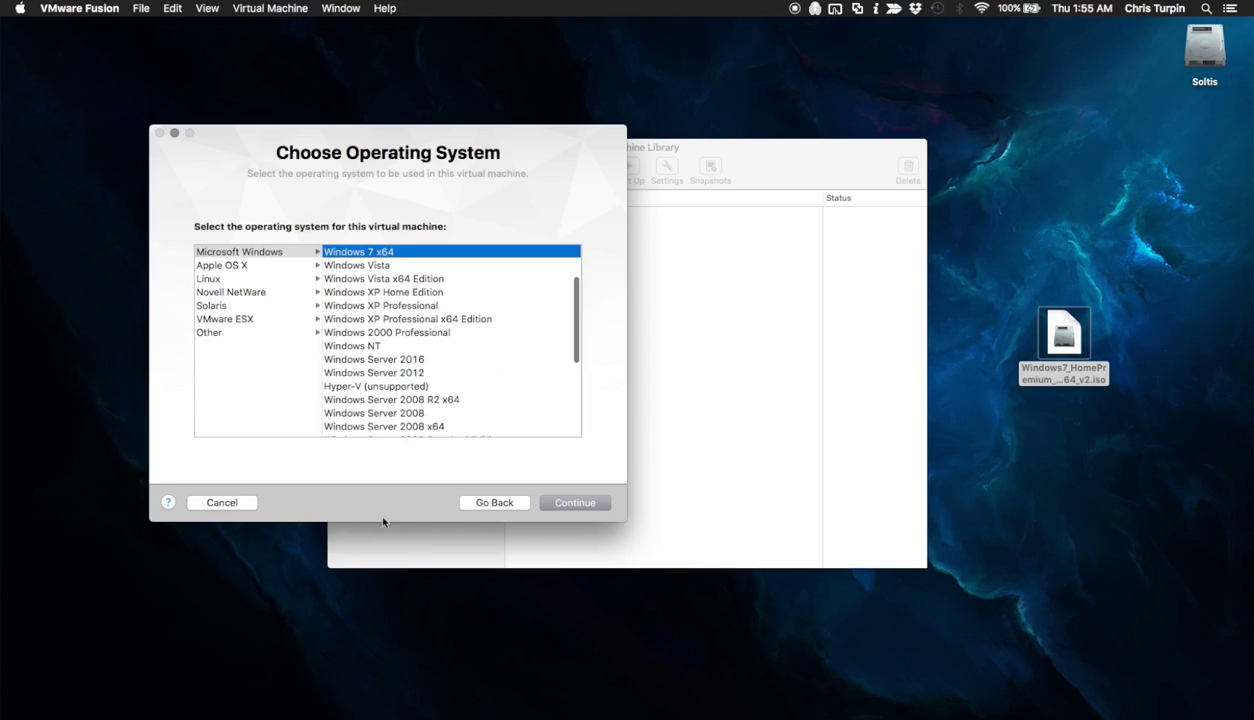
{"action": "left_click", "coordinate": [552, 497]}
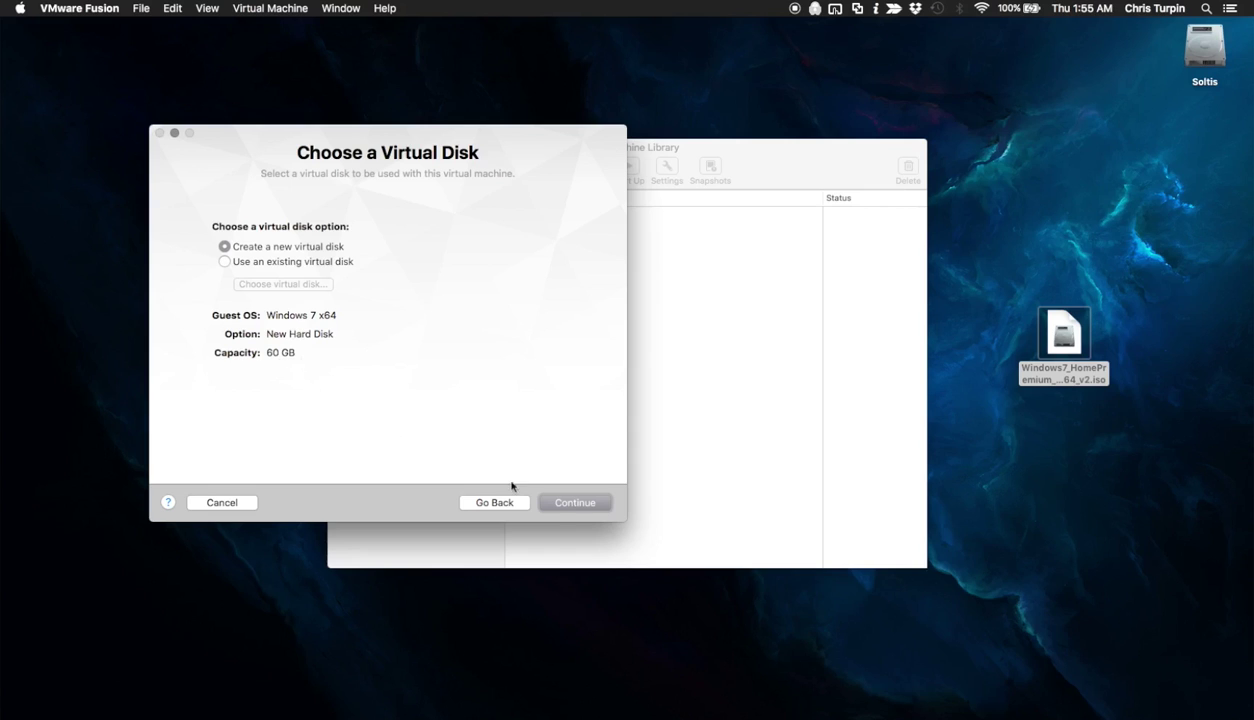
{"action": "left_click", "coordinate": [578, 500]}
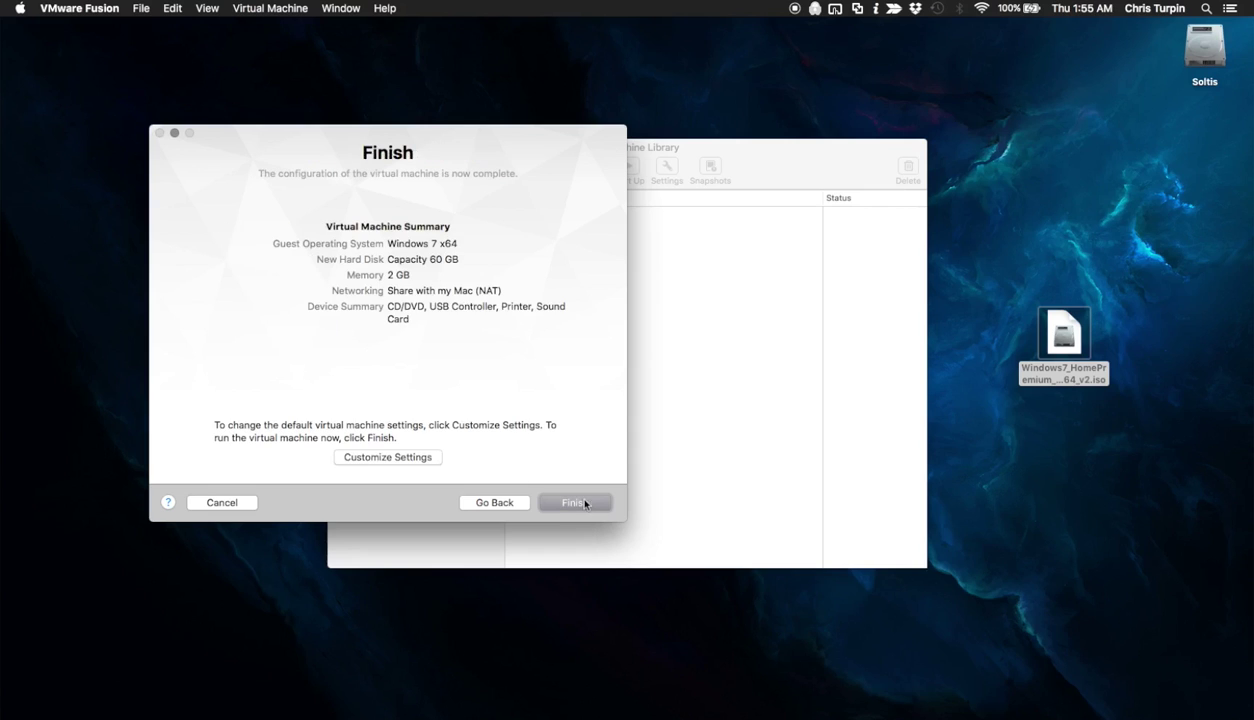
Step: Choose Customize Settings and save the machine as BootCampInstaller
{"action": "left_click", "coordinate": [396, 460]}
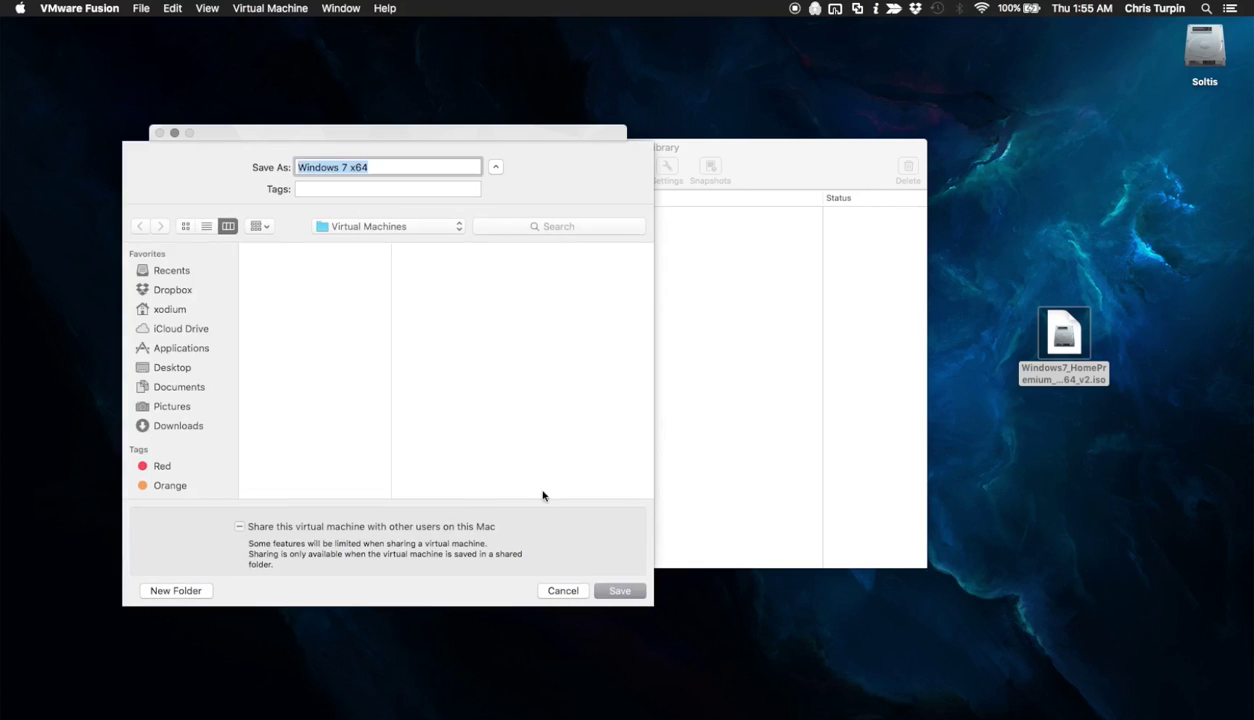
{"action": "type", "text": "BootCamp"}
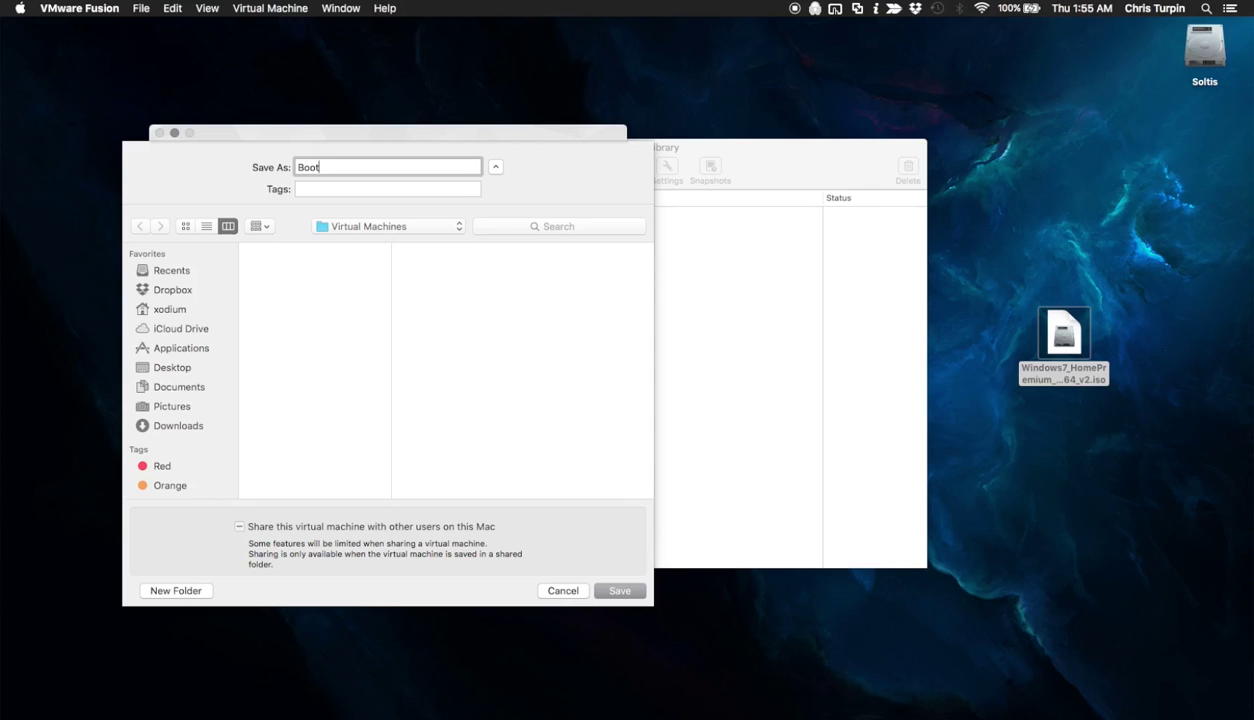
{"action": "type", "text": "Installer"}
{"action": "key", "text": "Return"}
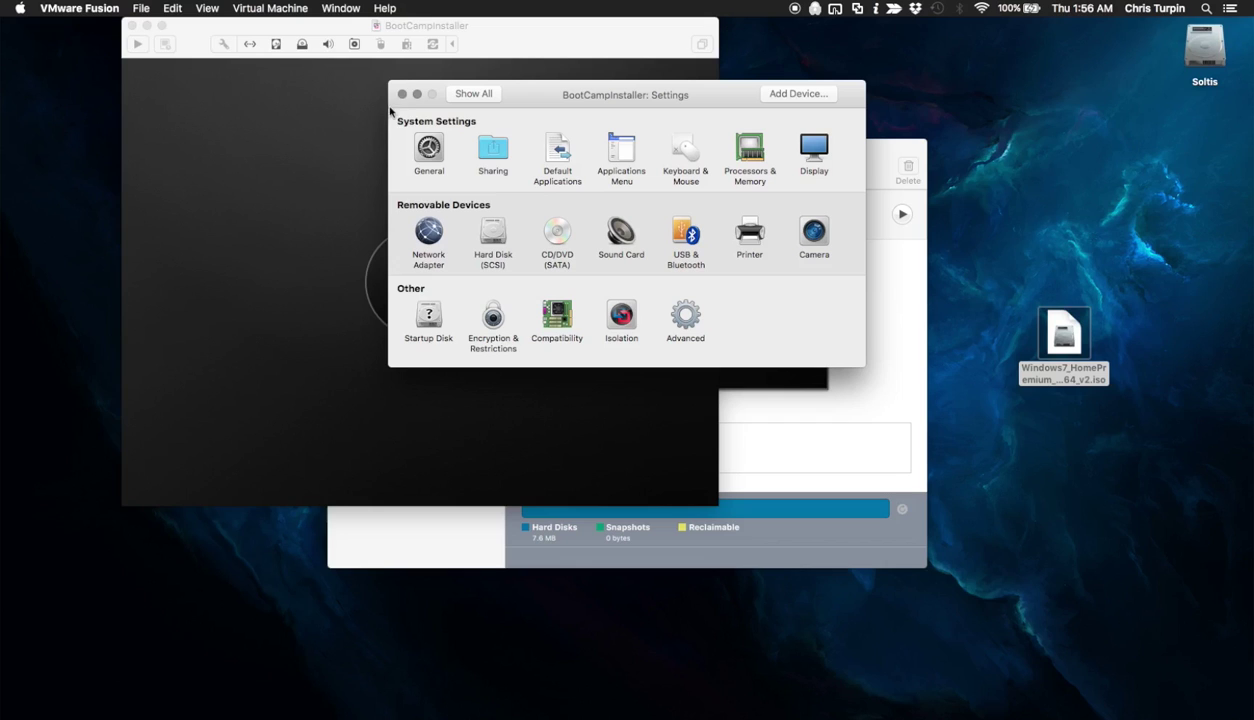
Step: Keep the SCSI bus type, enable Pre-allocate disk space on the hard disk, and apply
{"action": "left_click", "coordinate": [488, 234]}
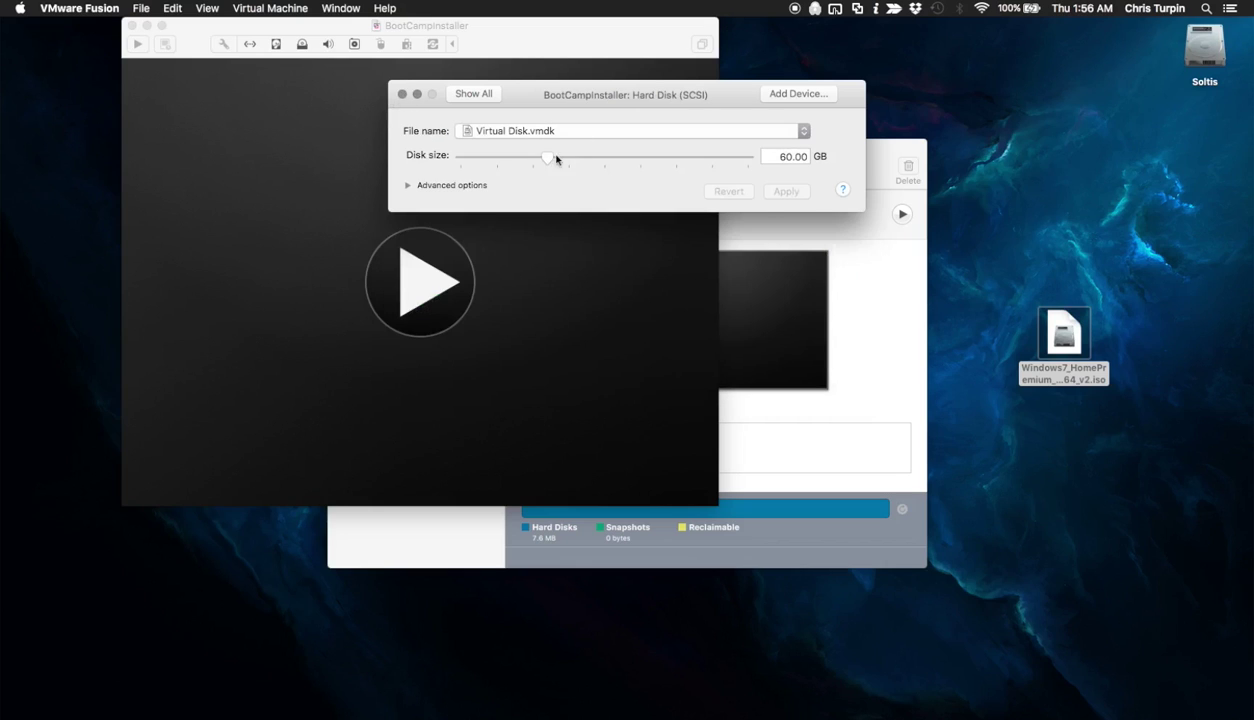
{"action": "left_click", "coordinate": [407, 186]}
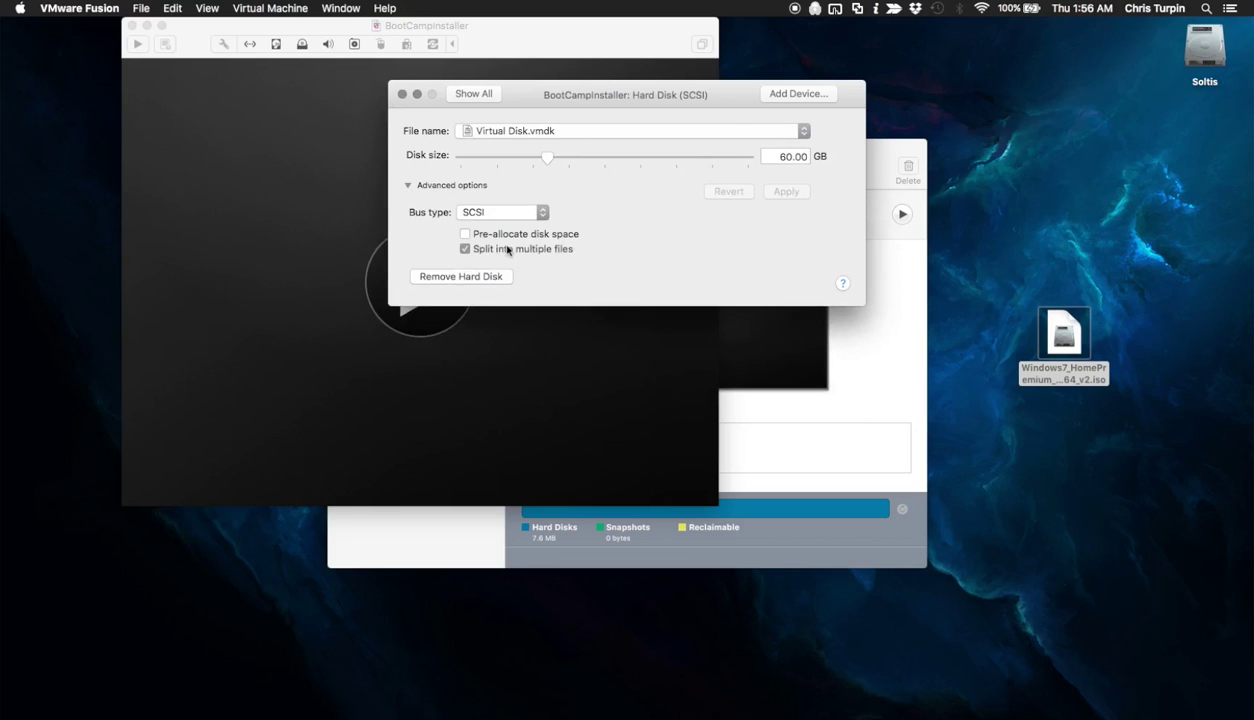
{"action": "left_click", "coordinate": [472, 212]}
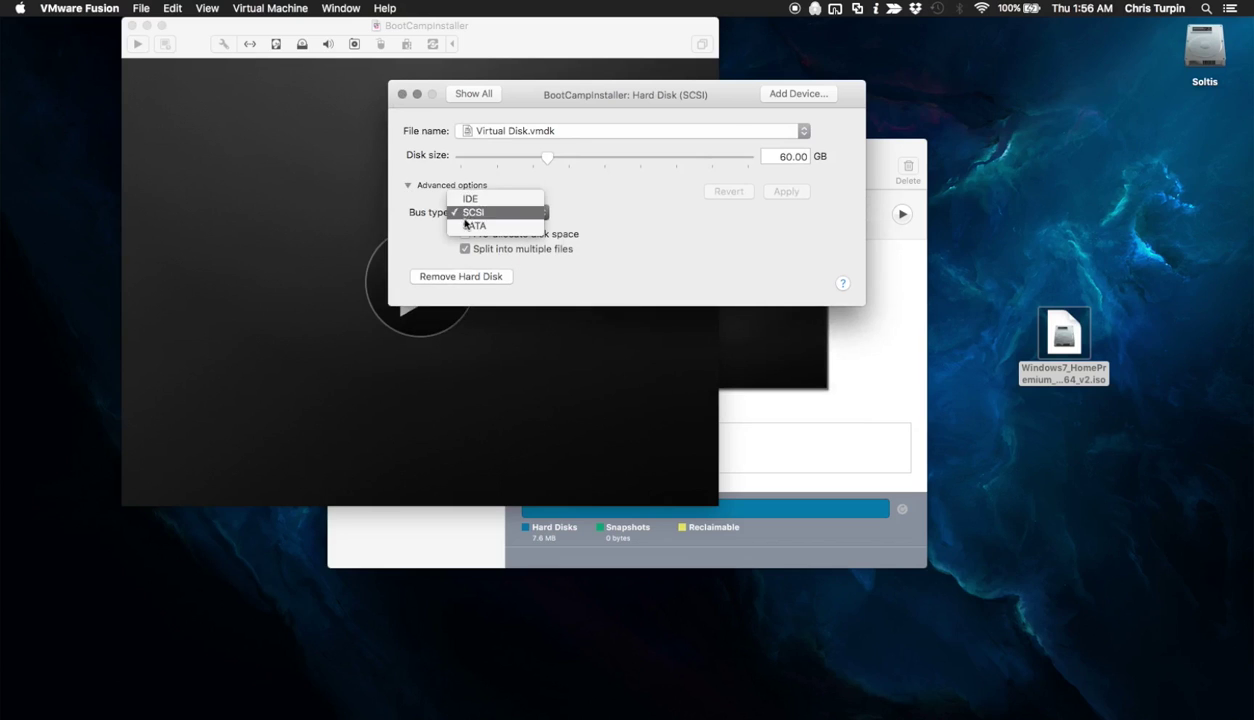
{"action": "left_click", "coordinate": [429, 244]}
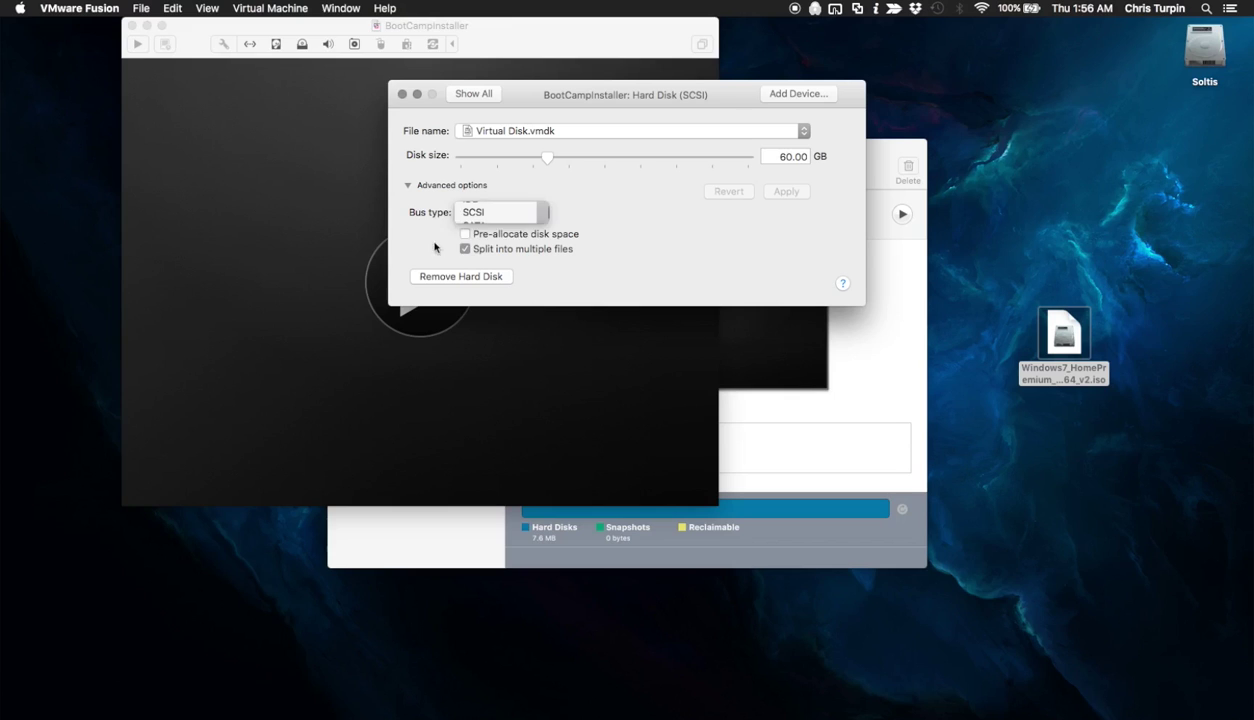
{"action": "left_click", "coordinate": [463, 234]}
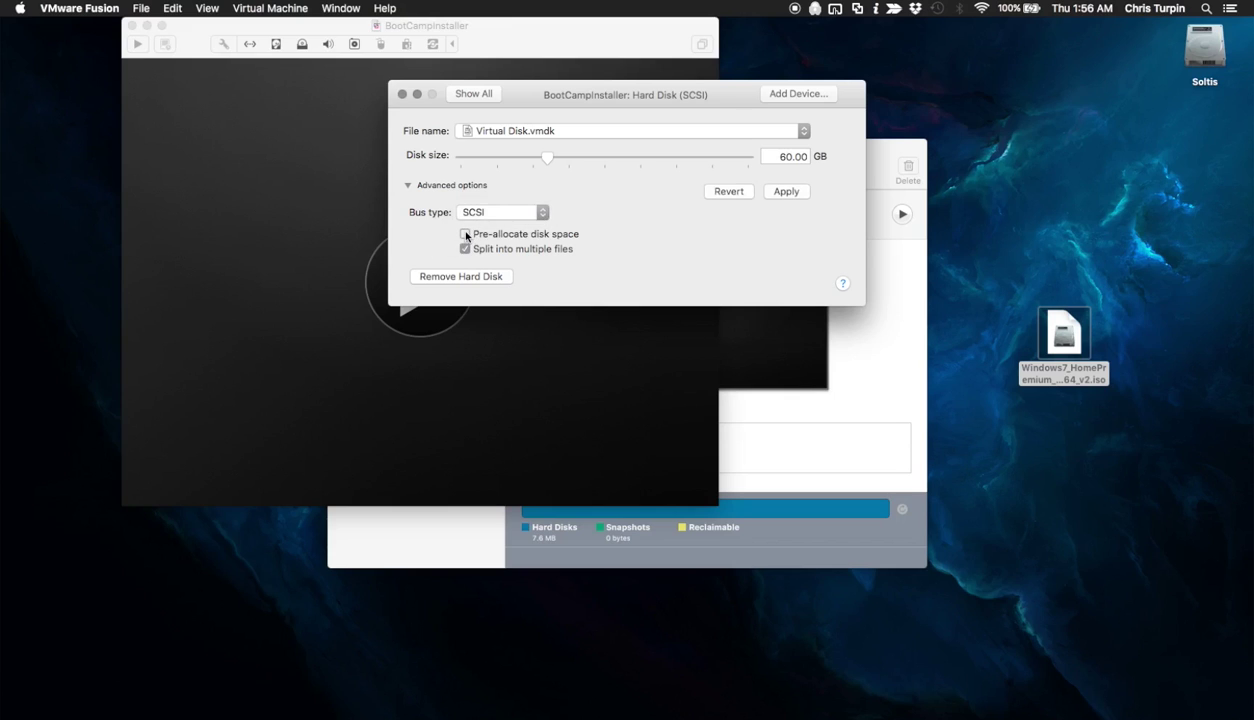
{"action": "left_click", "coordinate": [783, 194]}
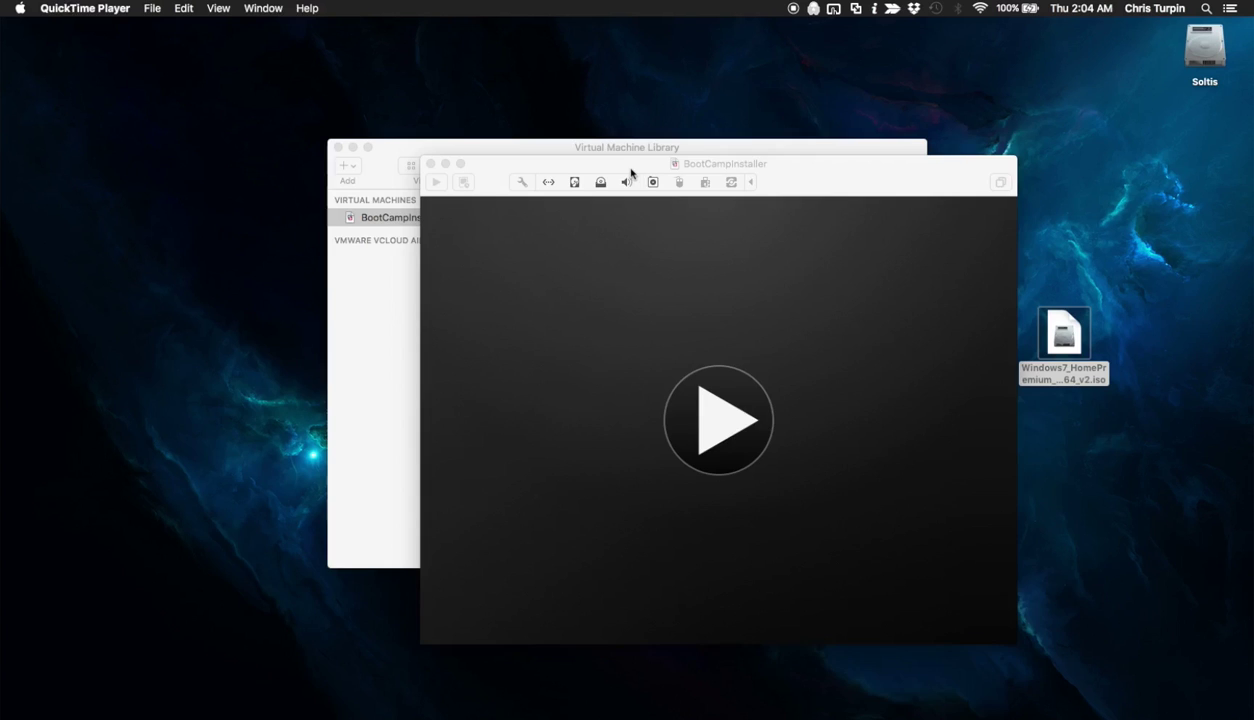
Step: Mount the Desktop's Windows 7 ISO in the virtual CD/DVD drive and start BootCampInstaller
{"action": "left_click_drag", "start_coordinate": [631, 166], "coordinate": [488, 152]}
{"action": "left_click", "coordinate": [462, 160]}
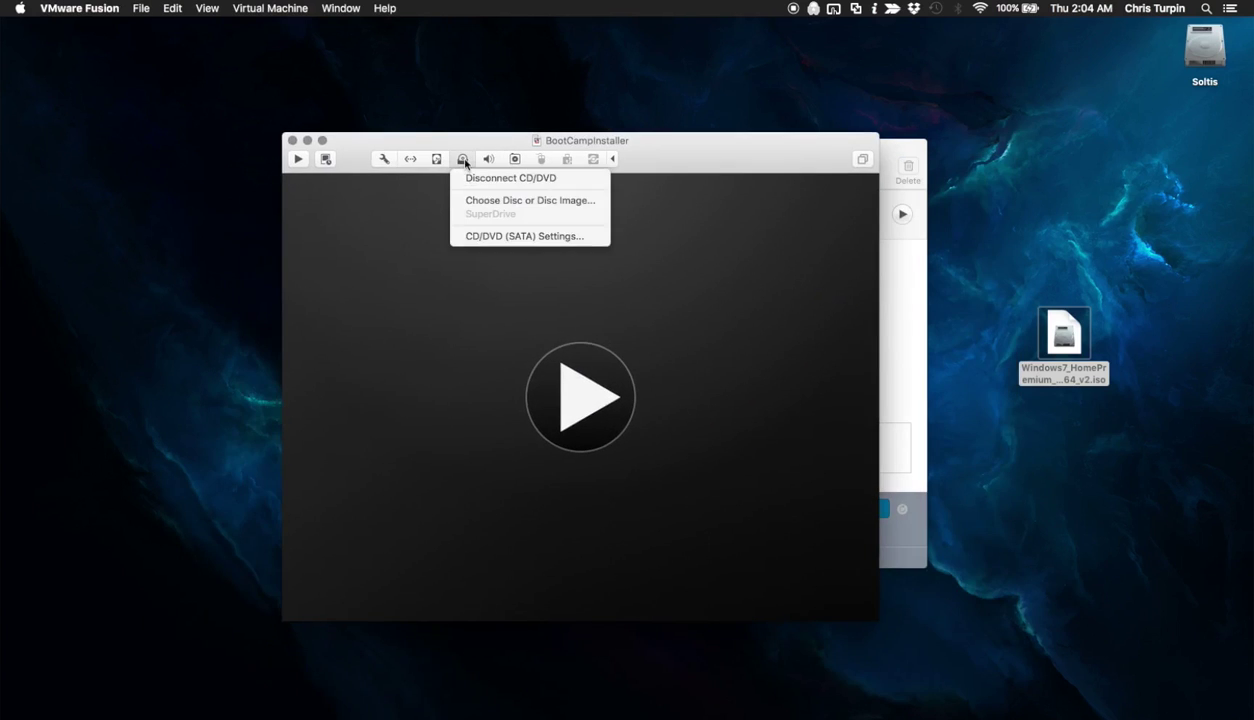
{"action": "left_click", "coordinate": [472, 199]}
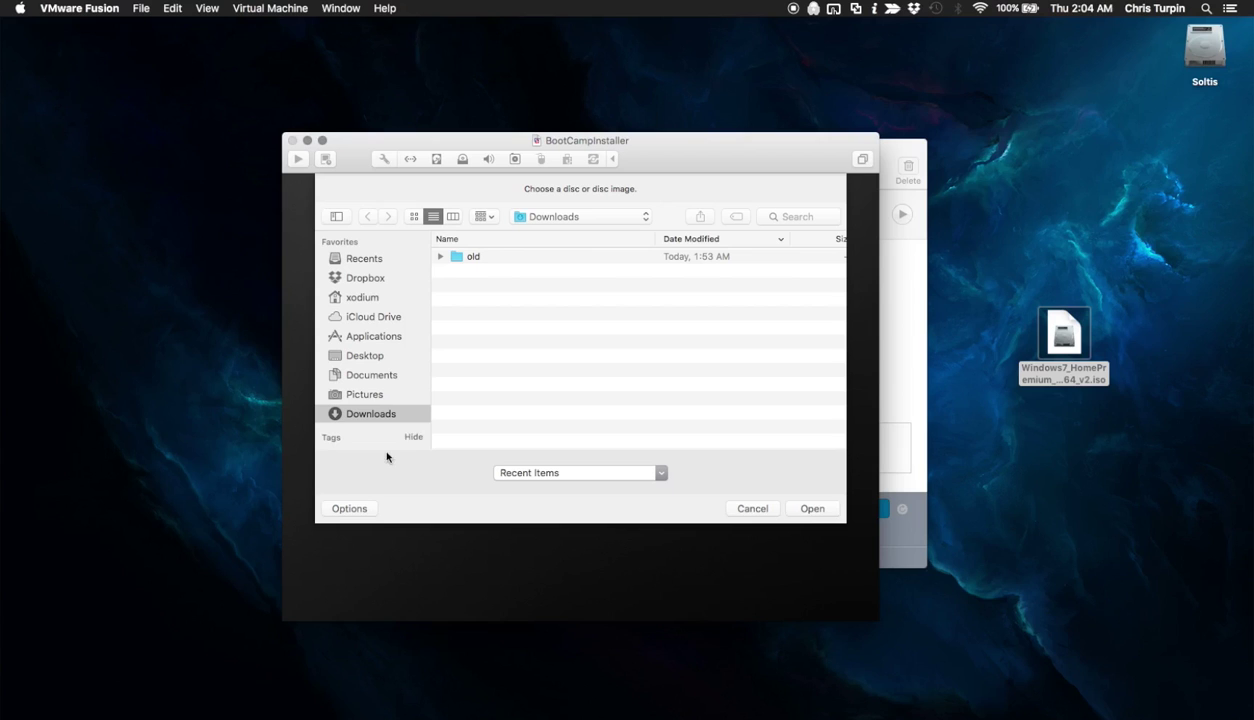
{"action": "left_click", "coordinate": [368, 352]}
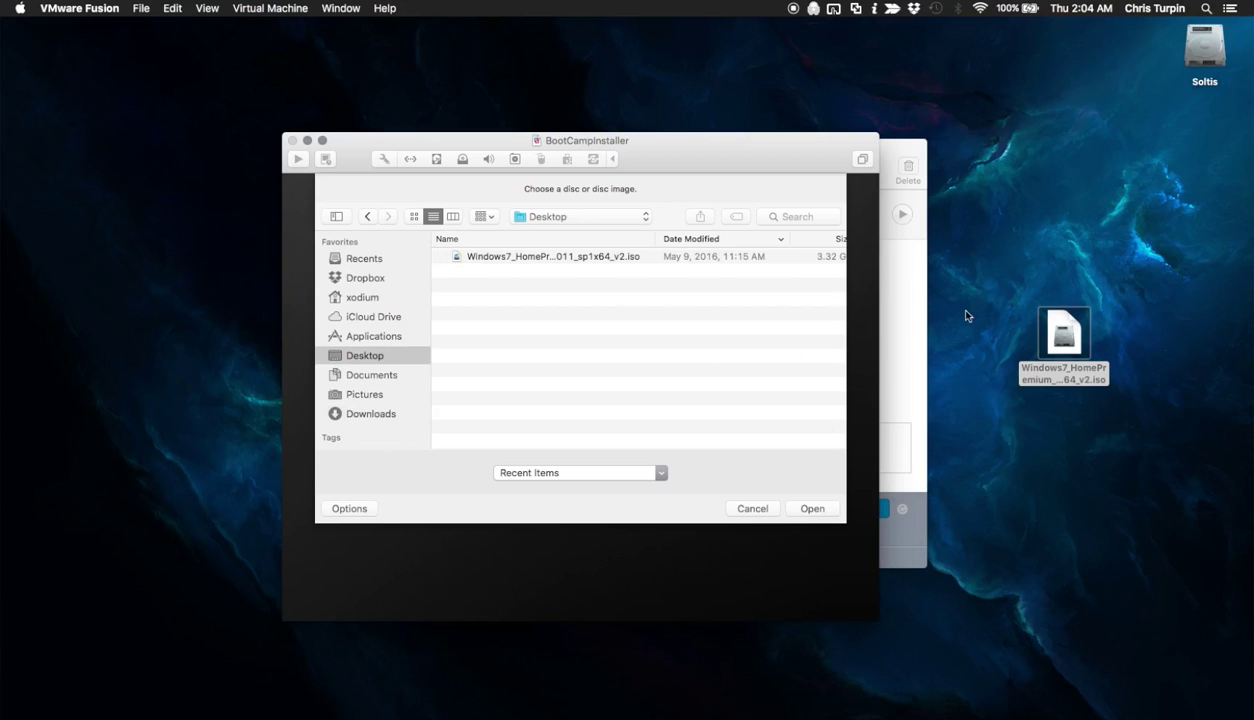
{"action": "double_click", "coordinate": [566, 256]}
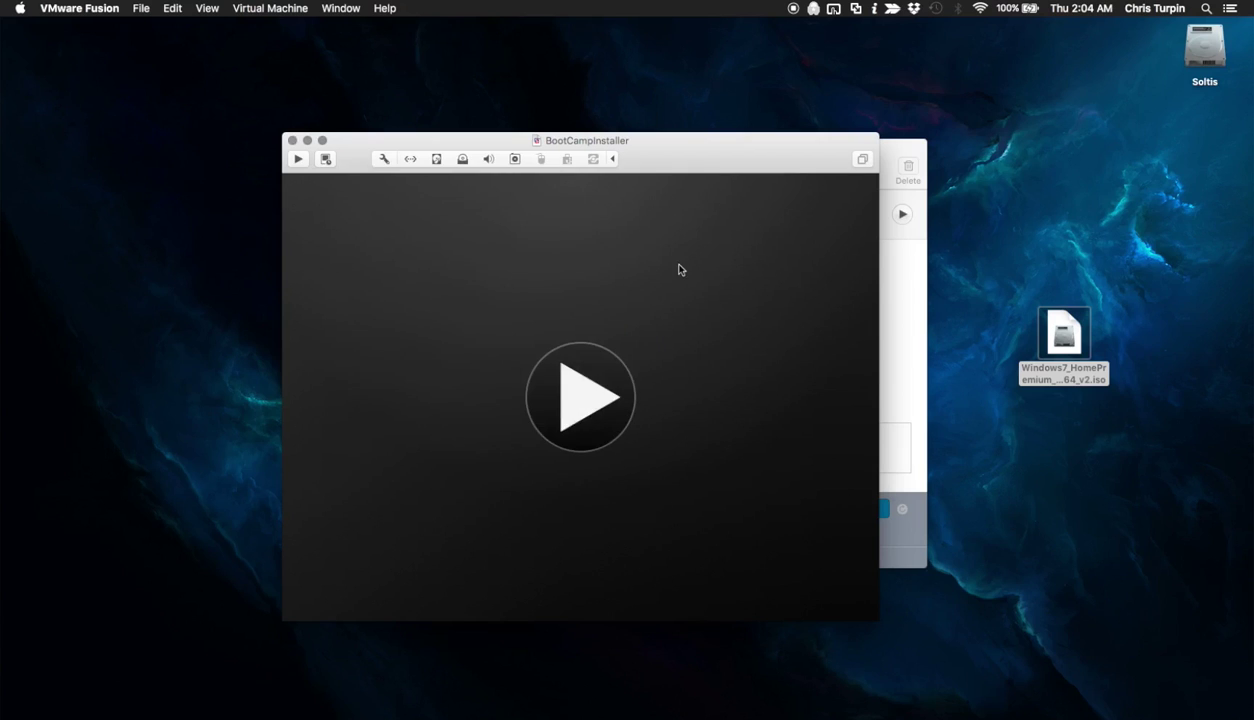
{"action": "left_click", "coordinate": [542, 417]}
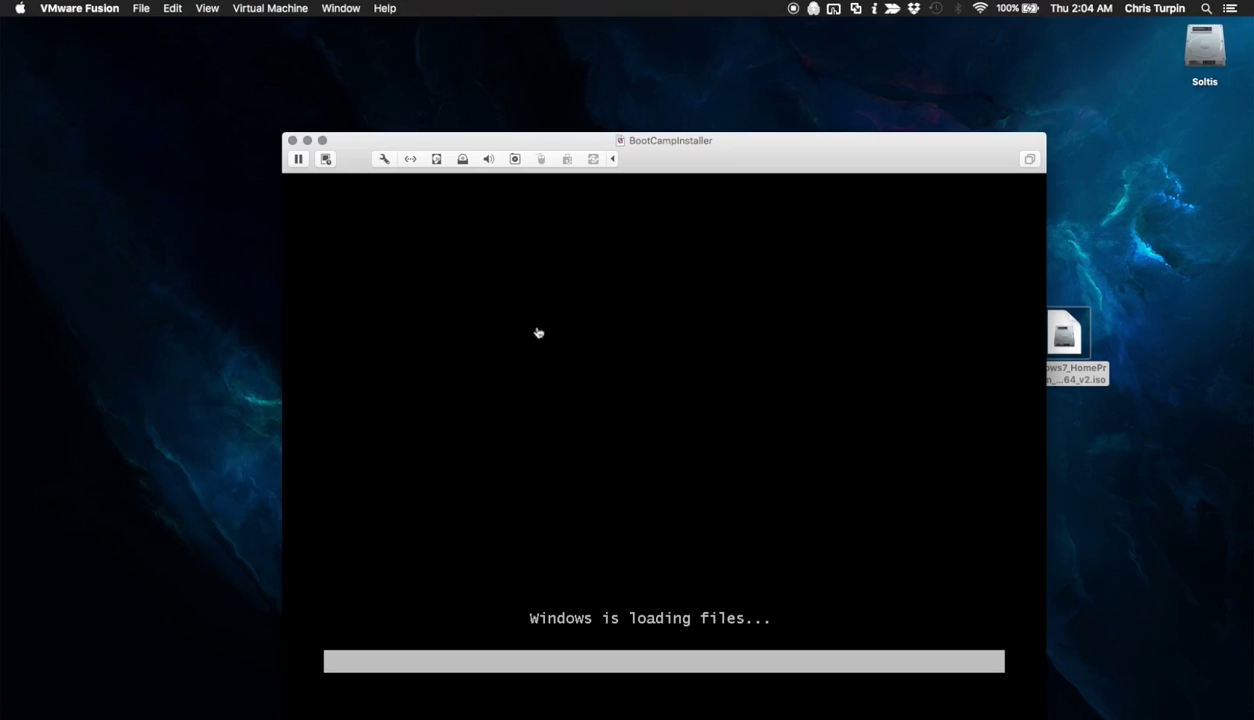
Step: While Windows boots, switch to Finder and bring up Spotlight search
{"action": "left_click", "coordinate": [614, 83]}
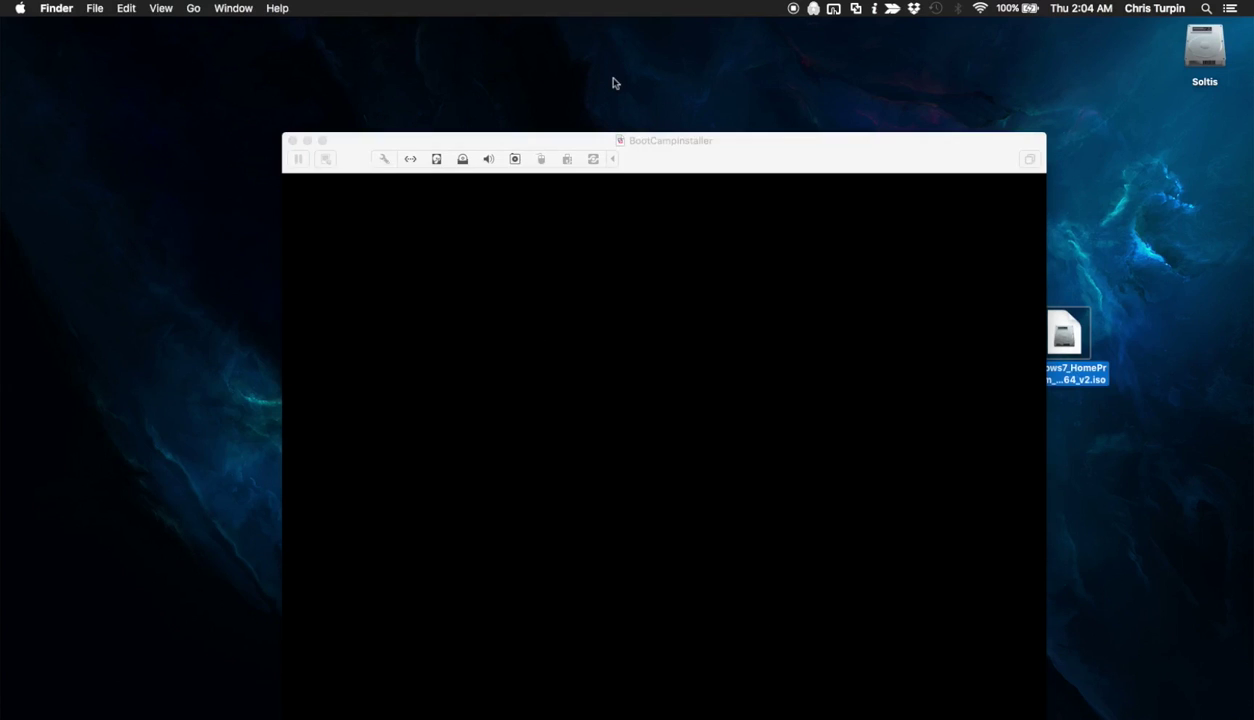
{"action": "key", "text": "super+space"}
Step: Inspect the 139.3 GB NTFS BOOTCAMP partition in Disk Utility, close it, and return to the VM
{"action": "key", "text": "Escape"}
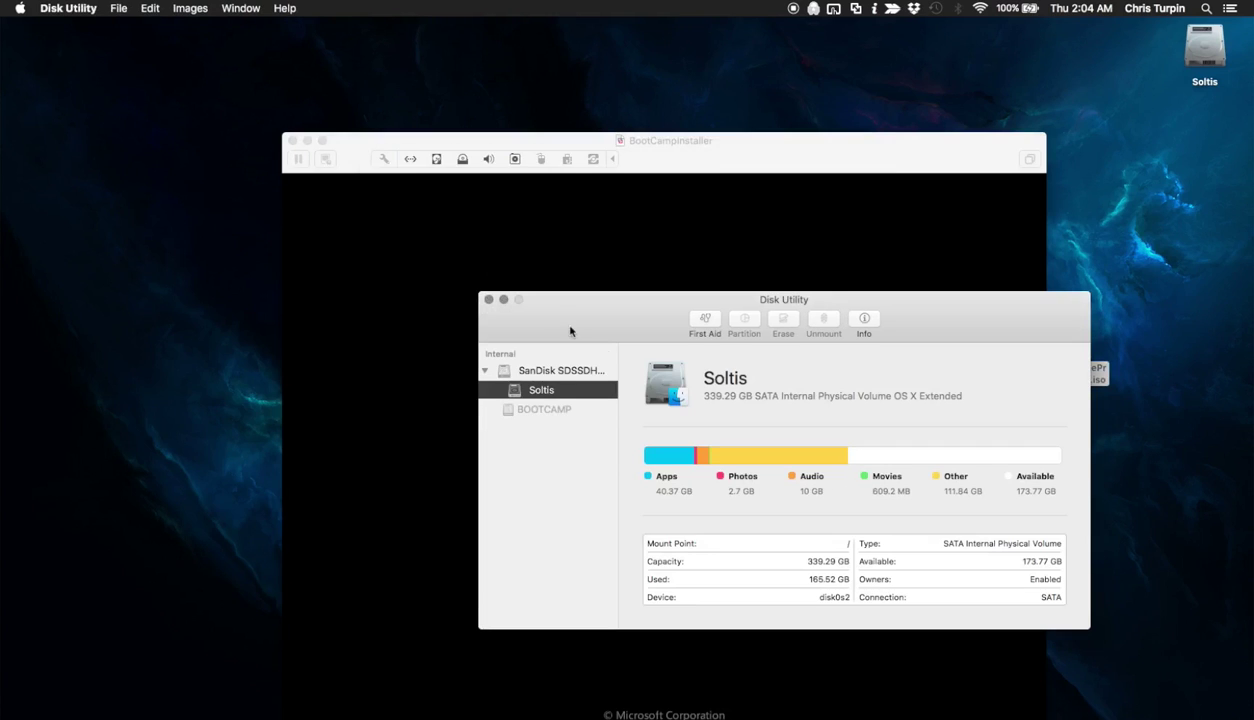
{"action": "left_click", "coordinate": [525, 409]}
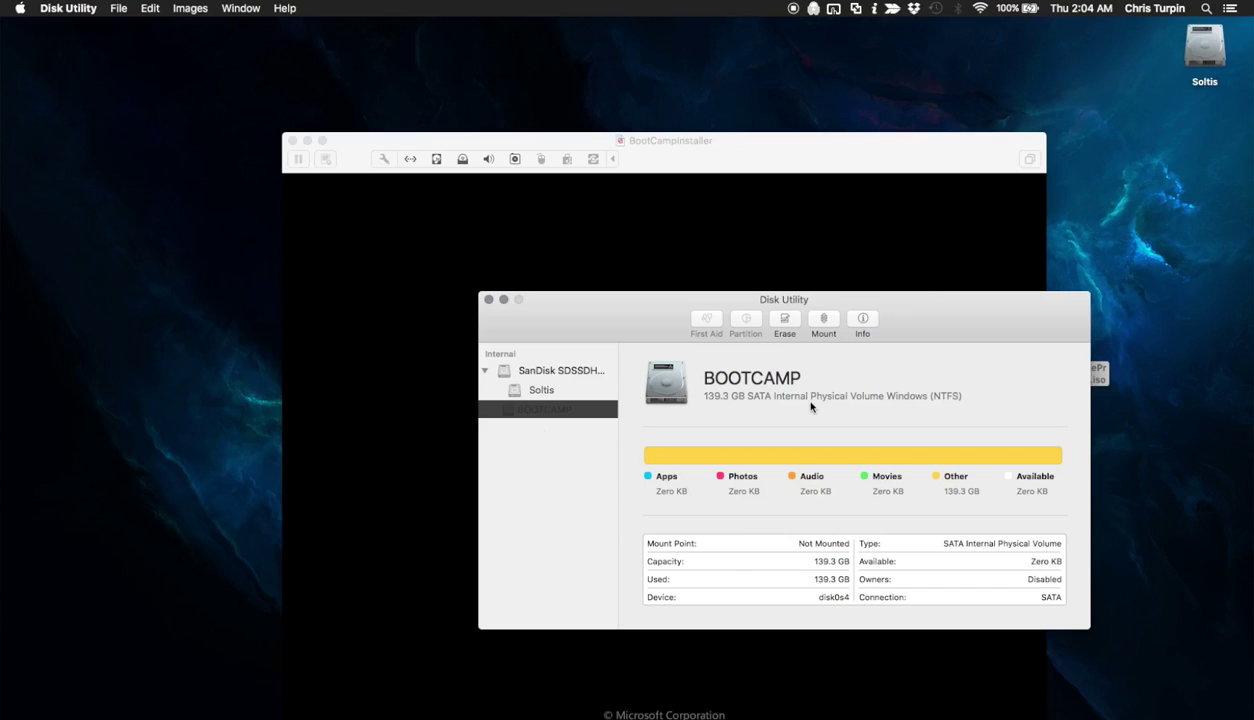
{"action": "left_click", "coordinate": [488, 299]}
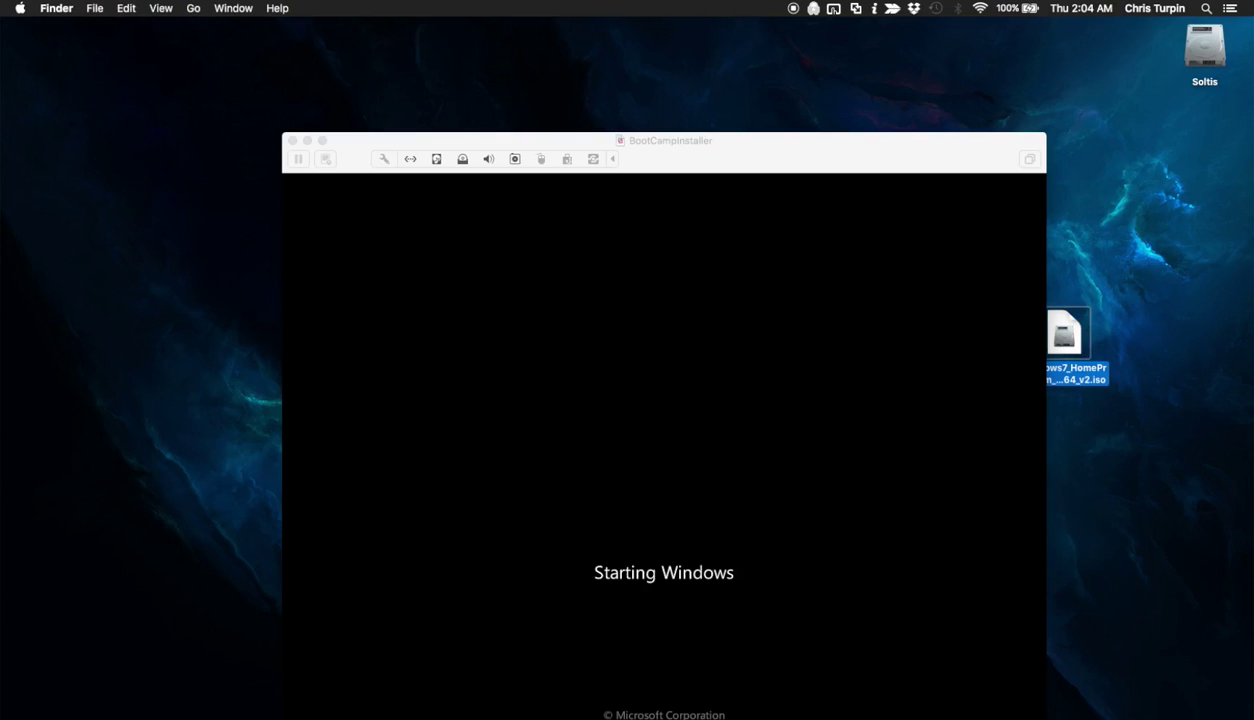
{"action": "left_click_drag", "start_coordinate": [745, 145], "coordinate": [677, 115]}
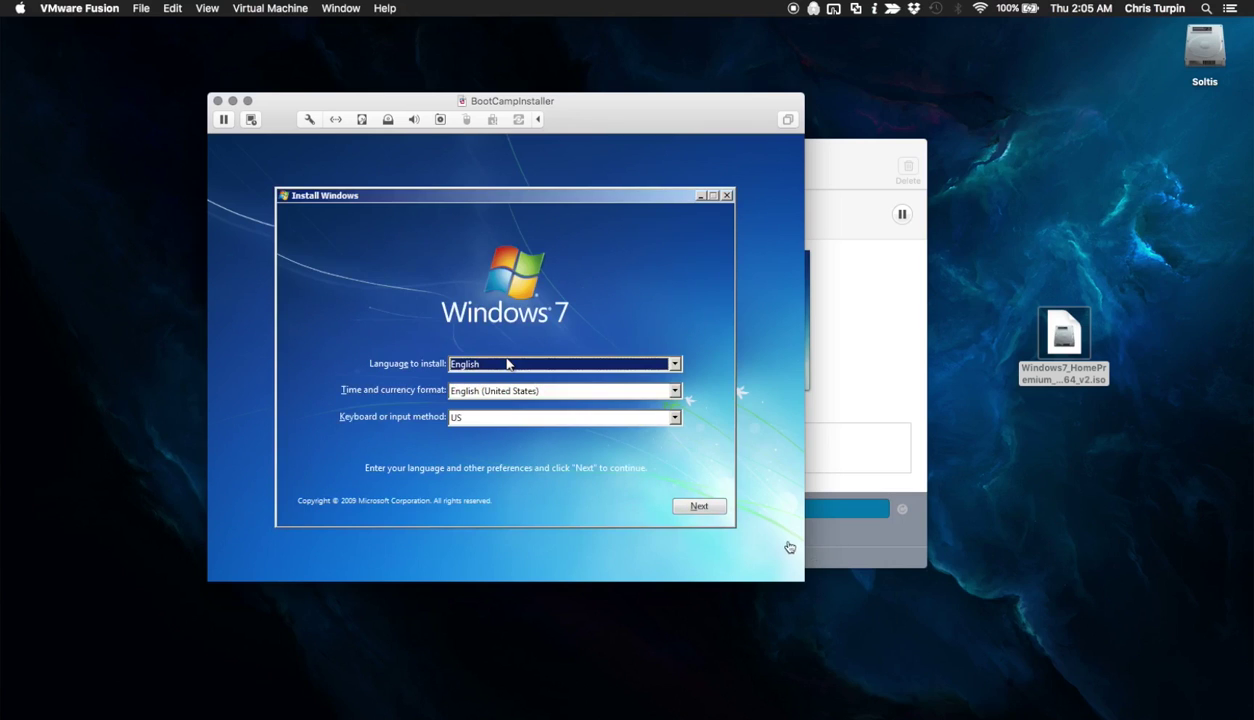
Step: Keep the English and US defaults in Windows 7 setup and choose Install now
{"action": "left_click", "coordinate": [677, 480]}
{"action": "left_click", "coordinate": [696, 507]}
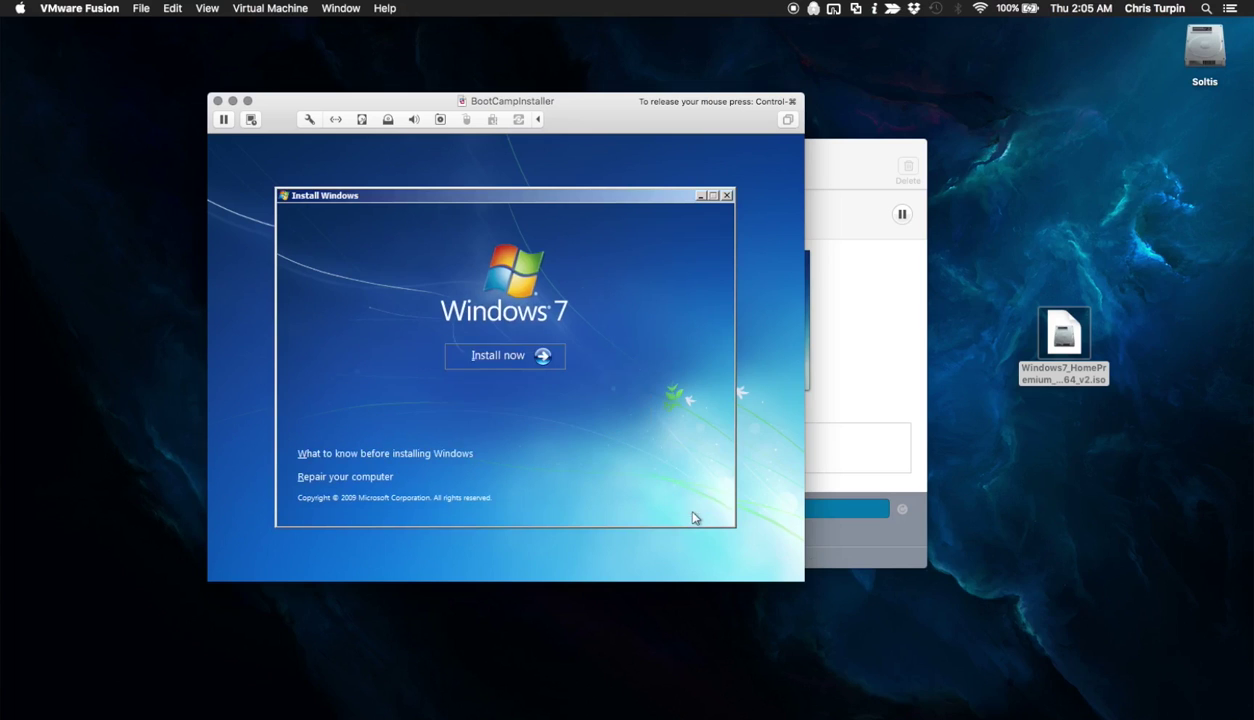
{"action": "left_click", "coordinate": [514, 356]}
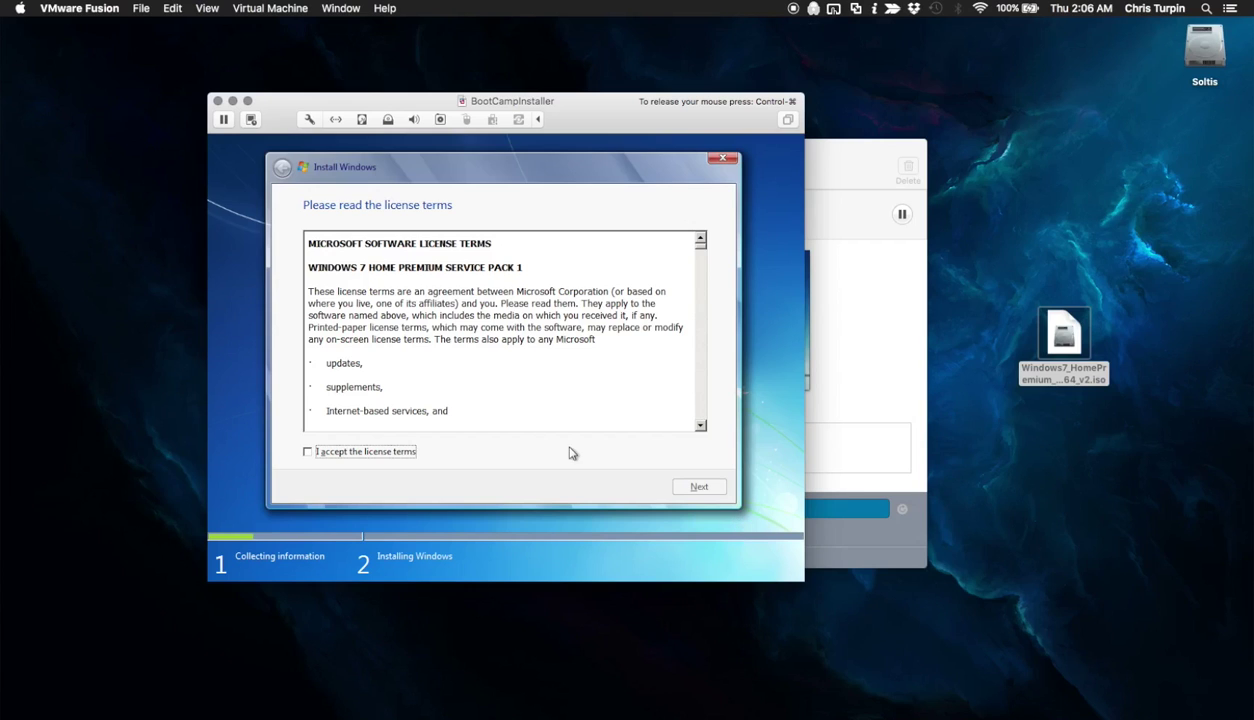
Step: Accept the license, pick Custom (advanced), and install onto Disk 0's 60 GB unallocated space
{"action": "left_click", "coordinate": [334, 449]}
{"action": "left_click", "coordinate": [697, 486]}
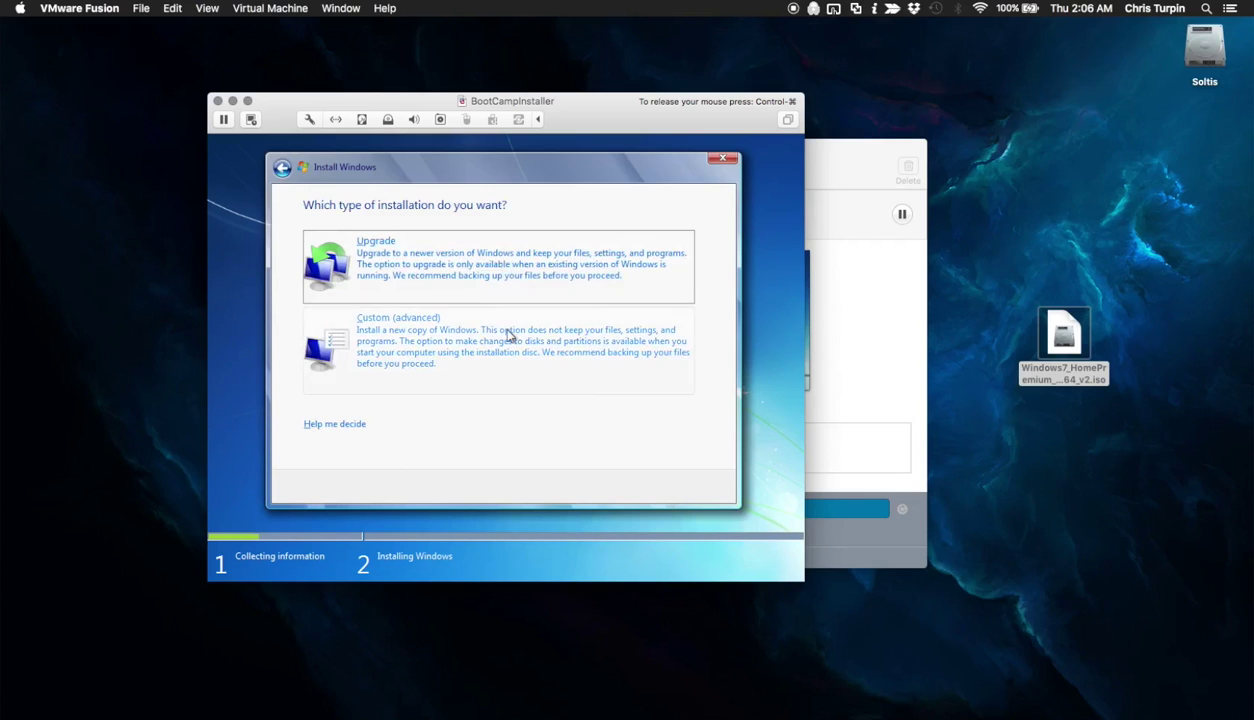
{"action": "left_click", "coordinate": [500, 330]}
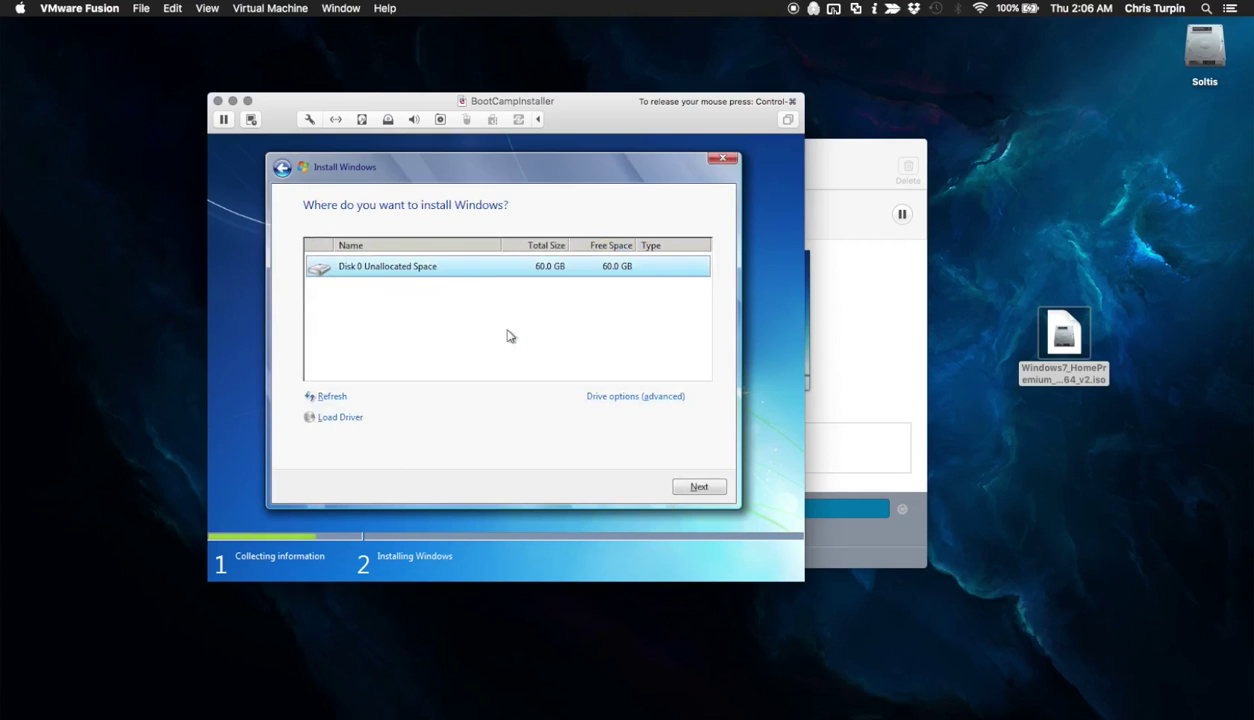
{"action": "left_click", "coordinate": [692, 486]}
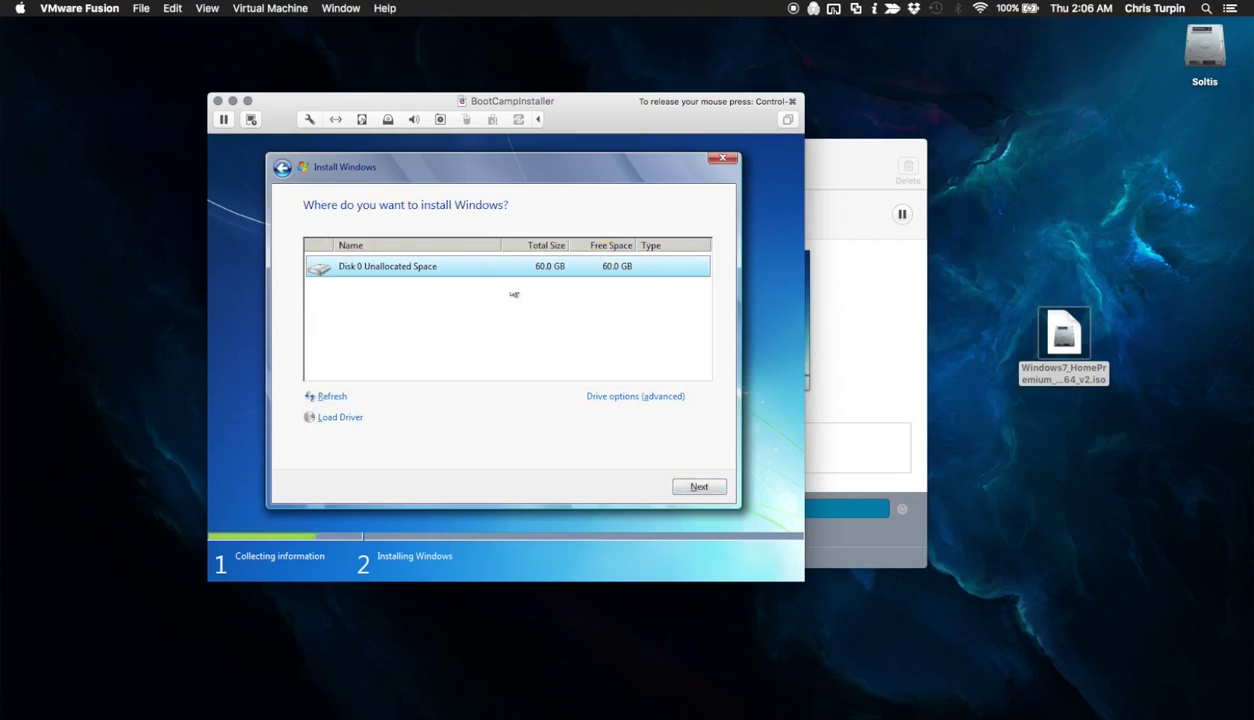
{"action": "left_click", "coordinate": [688, 488]}
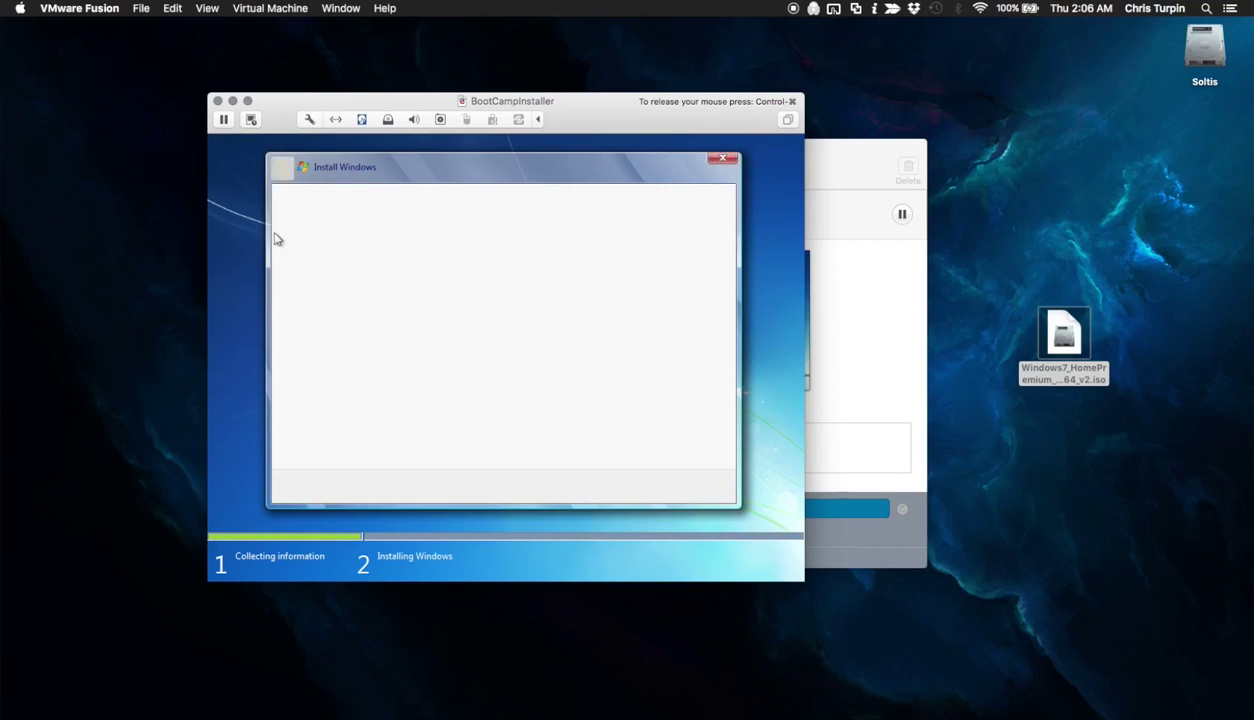
Step: Release the mouse with Control-Command and choose Virtual Machine > Shut Down
{"action": "key", "text": "ctrl+super"}
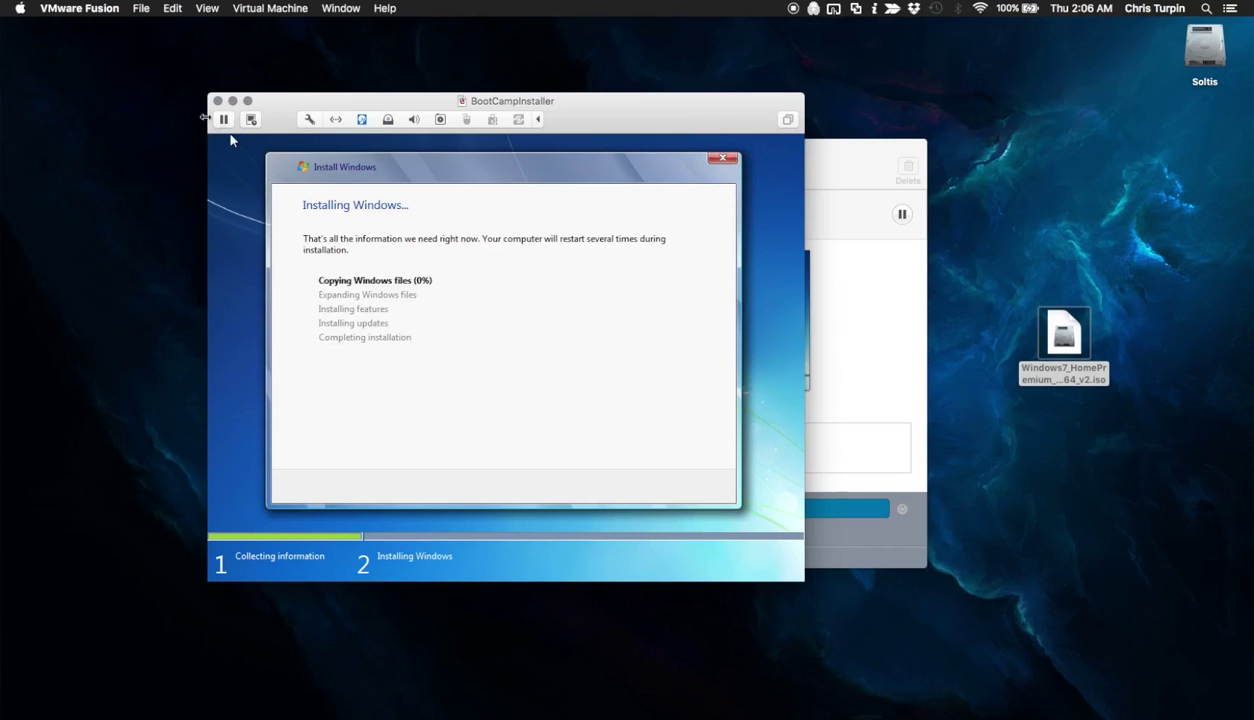
{"action": "left_click", "coordinate": [269, 8]}
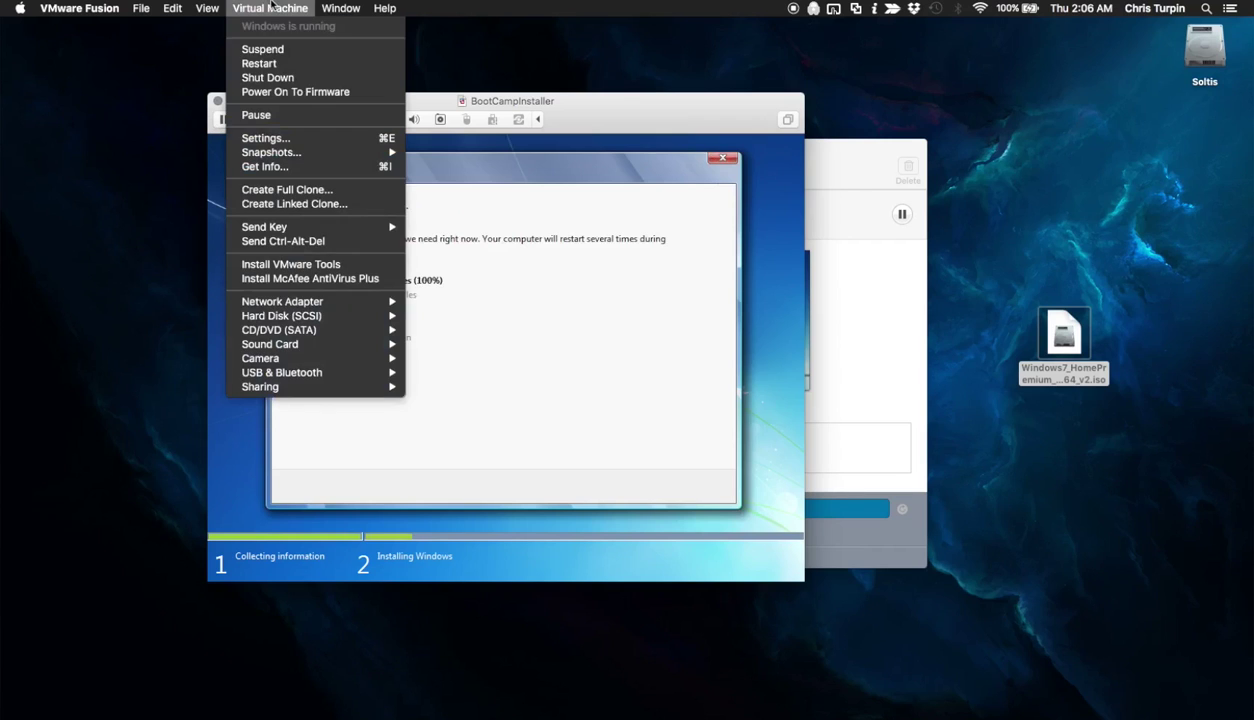
{"action": "left_click", "coordinate": [274, 77]}
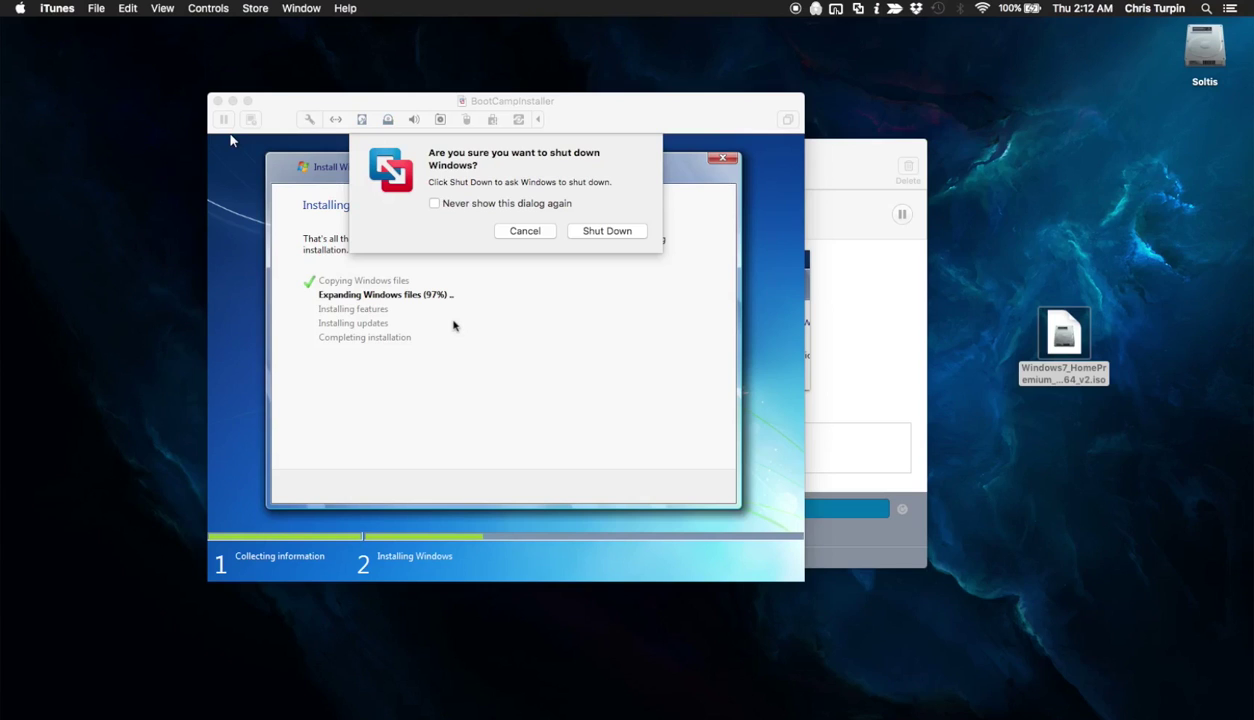
Step: Confirm shutdown of the BootCampInstaller Windows guest and close its virtual machine window
{"action": "left_click", "coordinate": [592, 231]}
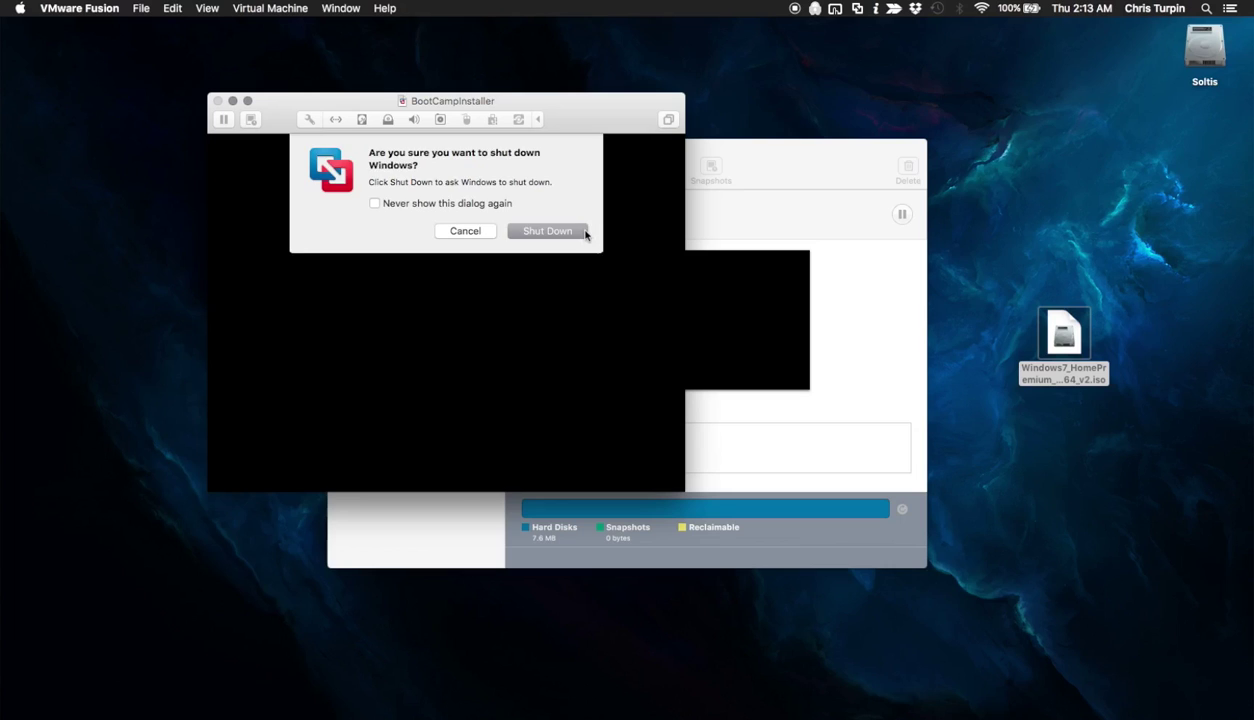
{"action": "left_click", "coordinate": [586, 234]}
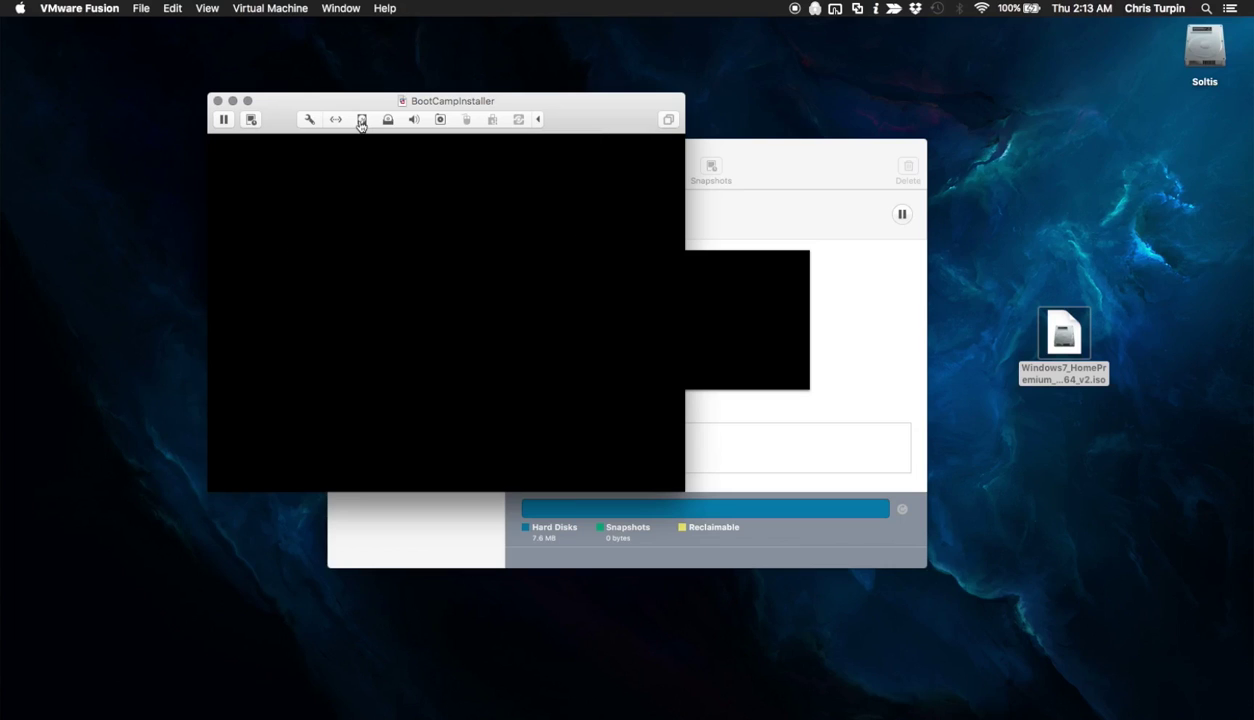
{"action": "left_click", "coordinate": [216, 101]}
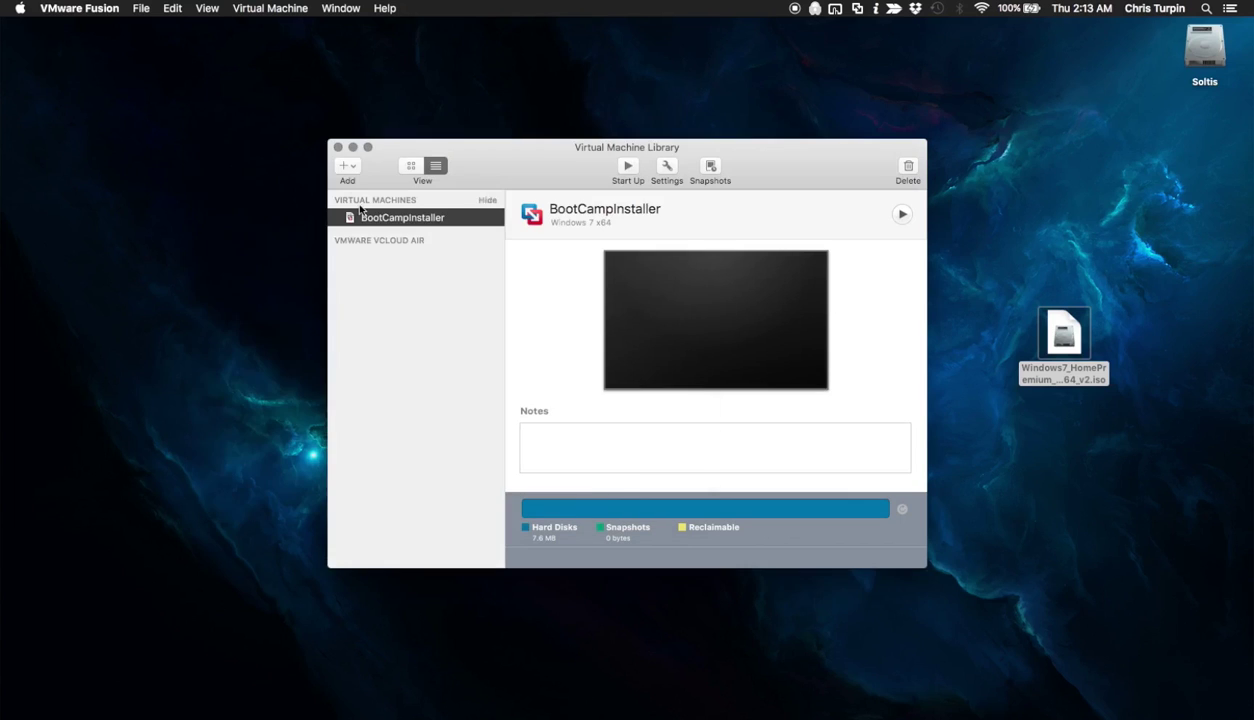
Step: Close the Virtual Machine Library and launch Paragon VMDK Mounter from Spotlight
{"action": "left_click", "coordinate": [337, 147]}
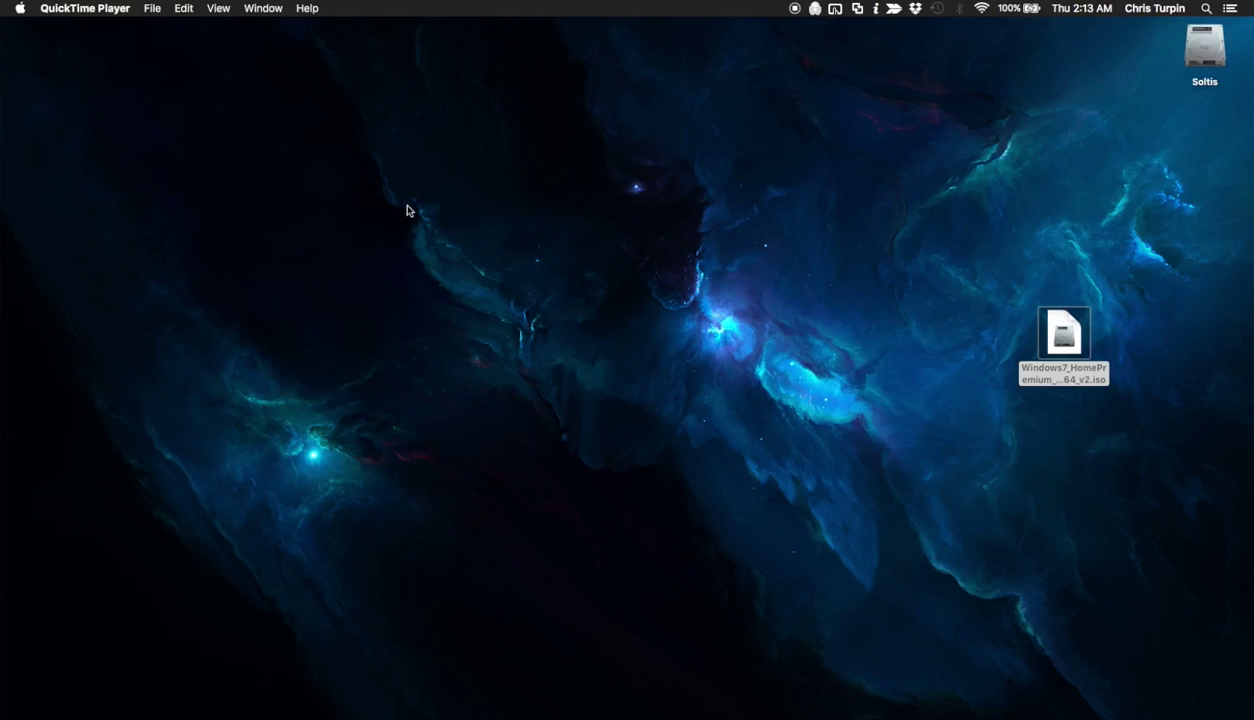
{"action": "key", "text": "super+space"}
{"action": "type", "text": "pa"}
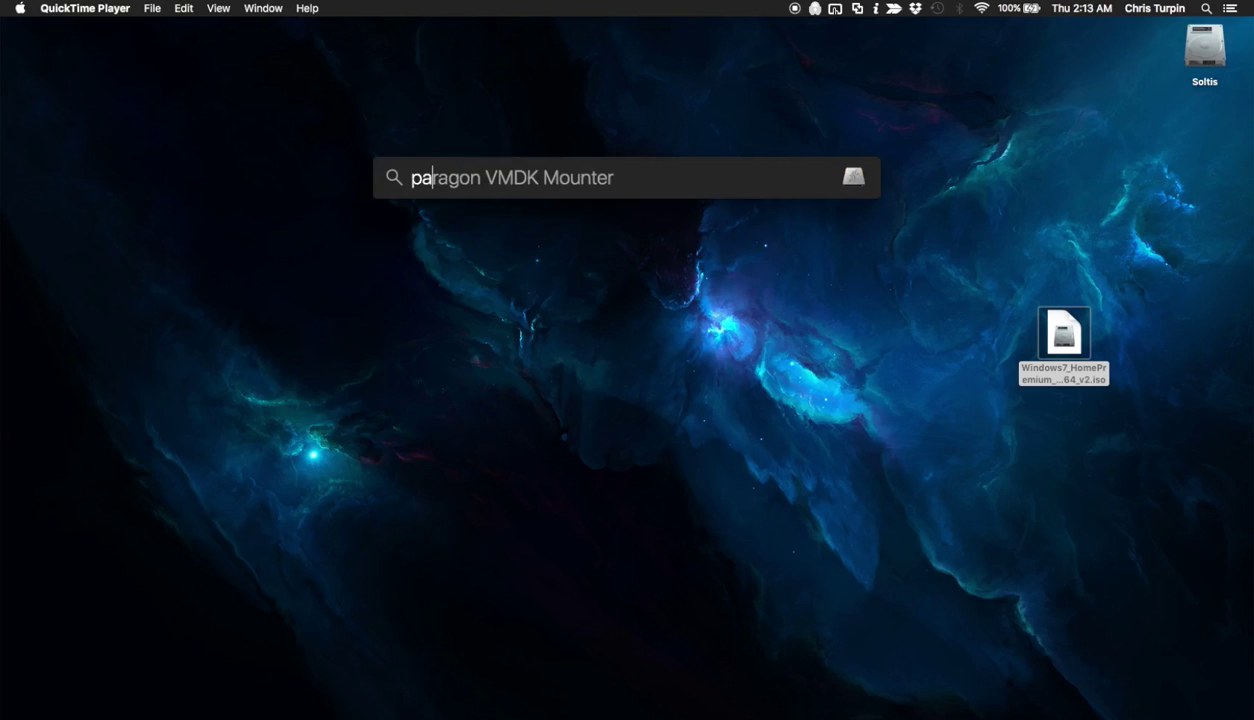
{"action": "key", "text": "BackSpace"}
{"action": "key", "text": "Return"}
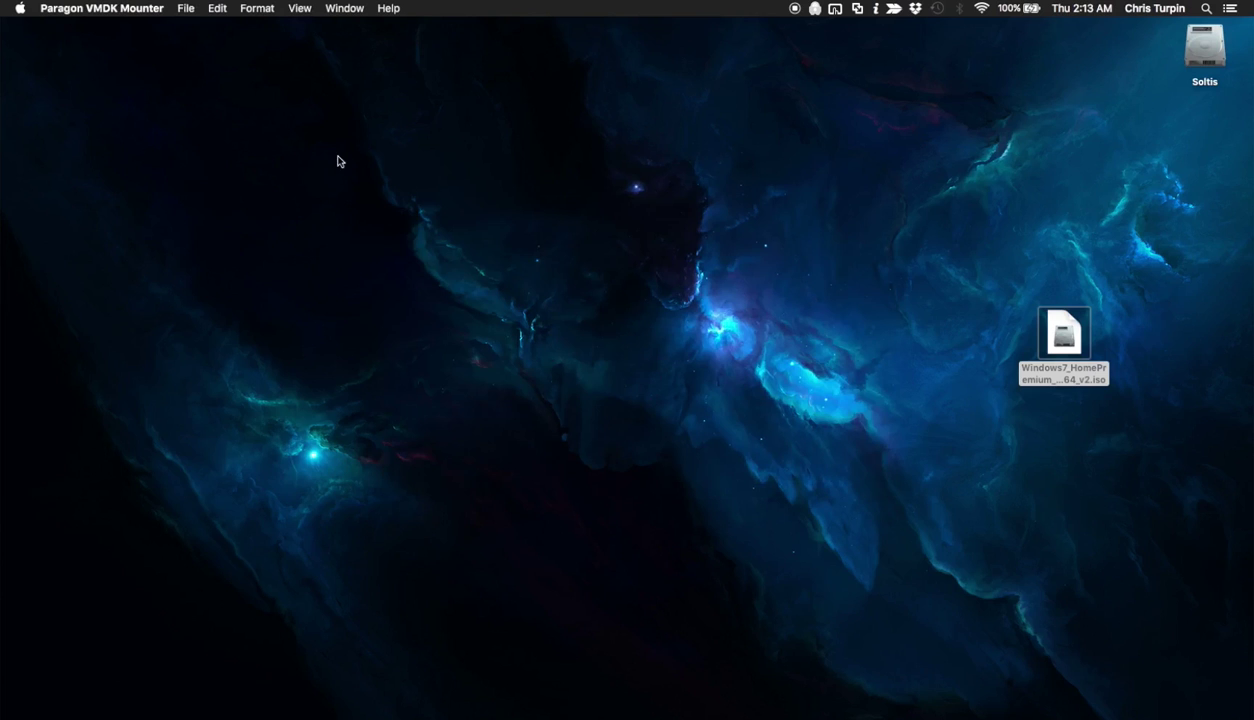
Step: Open the BootCampInstaller virtual machine from the Virtual Machines folder in Paragon VMDK Mounter
{"action": "left_click", "coordinate": [185, 8]}
{"action": "left_click", "coordinate": [374, 176]}
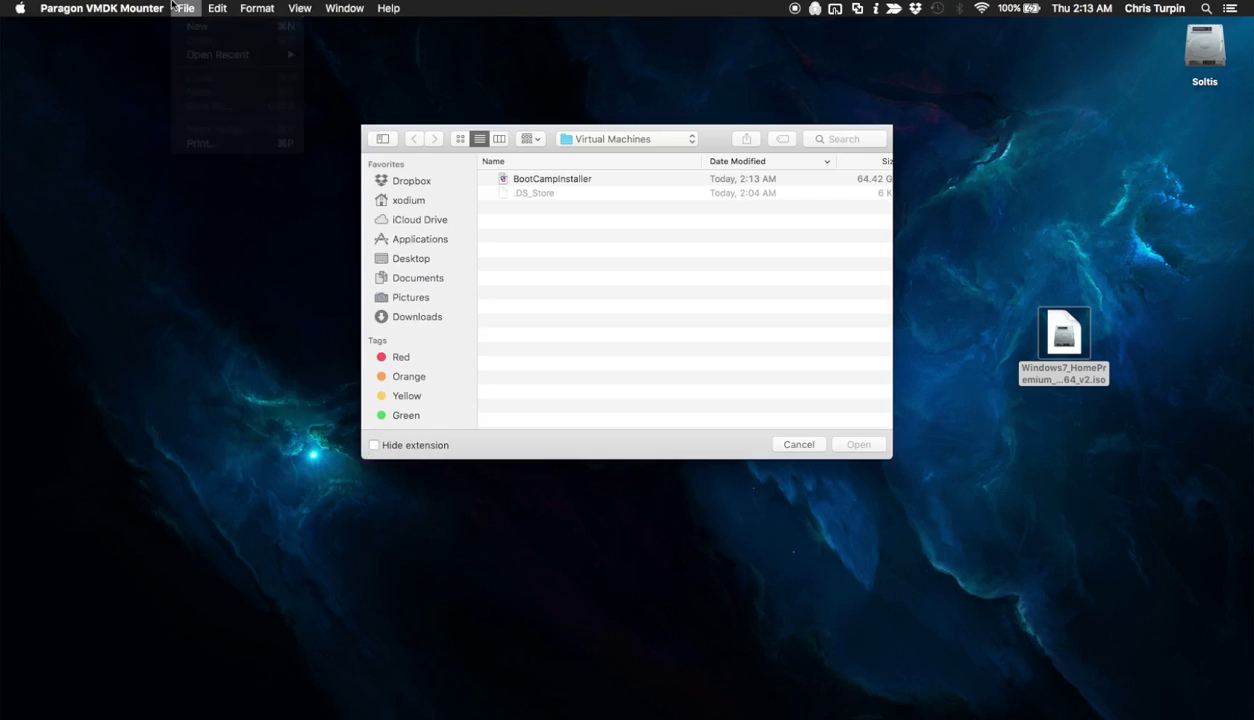
{"action": "left_click", "coordinate": [613, 139]}
{"action": "left_click", "coordinate": [596, 228]}
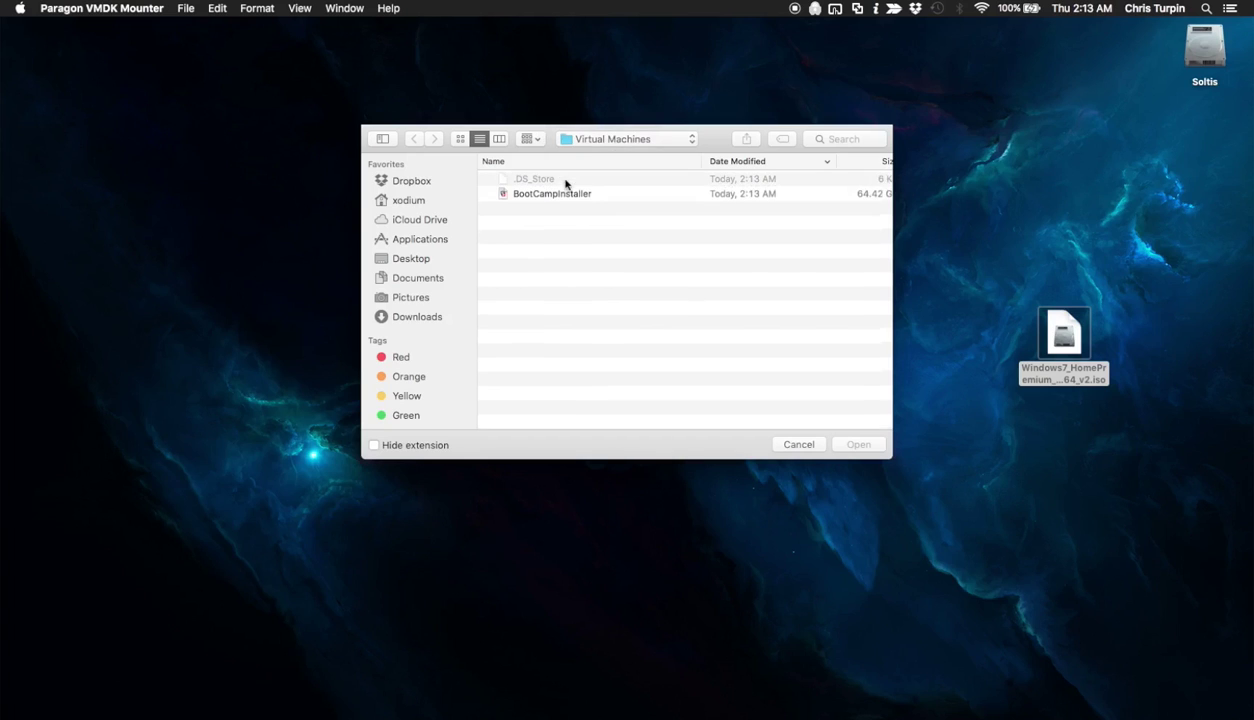
{"action": "left_click", "coordinate": [564, 196]}
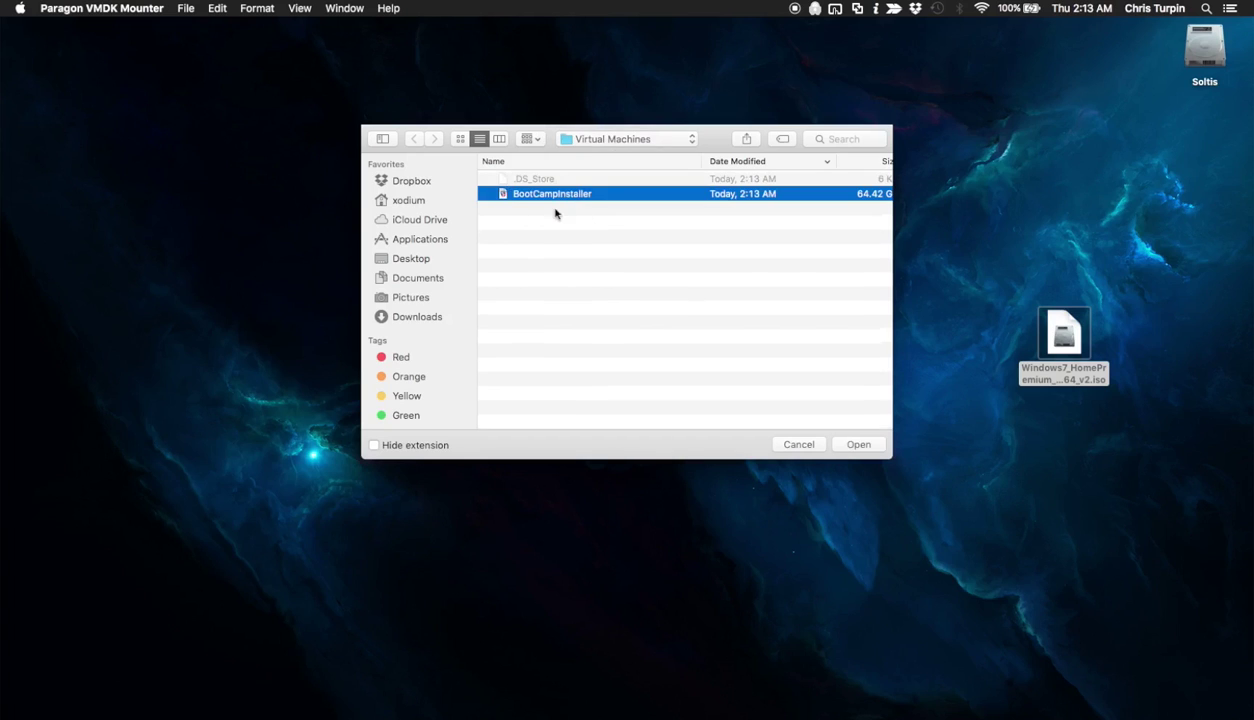
{"action": "key", "text": "Return"}
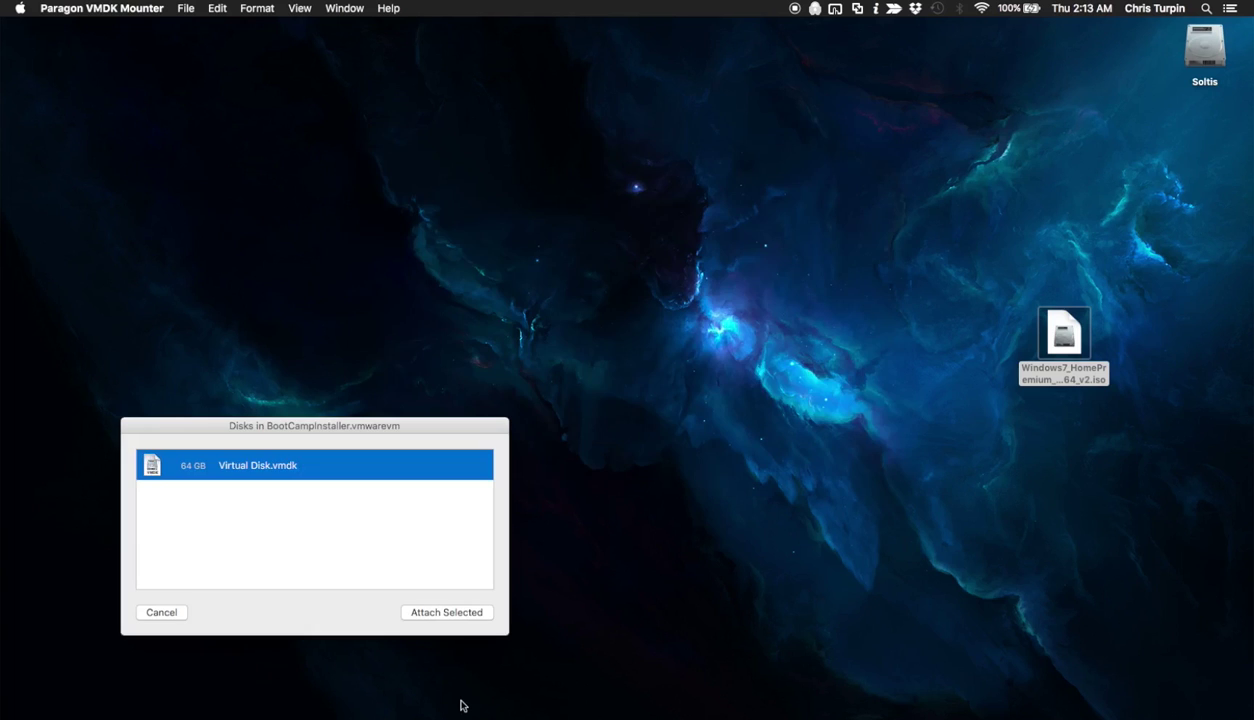
Step: Attach Virtual Disk.vmdk, then open and close the mounted Untitled volume
{"action": "left_click", "coordinate": [418, 614]}
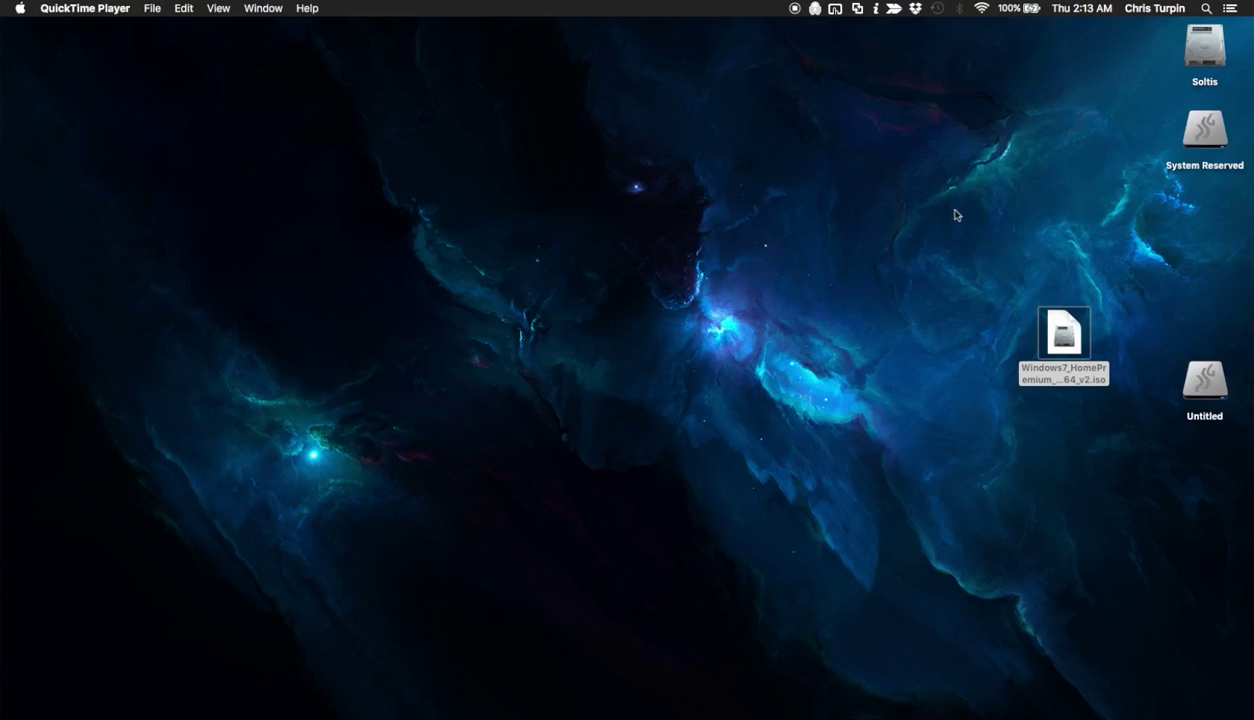
{"action": "double_click", "coordinate": [1192, 387]}
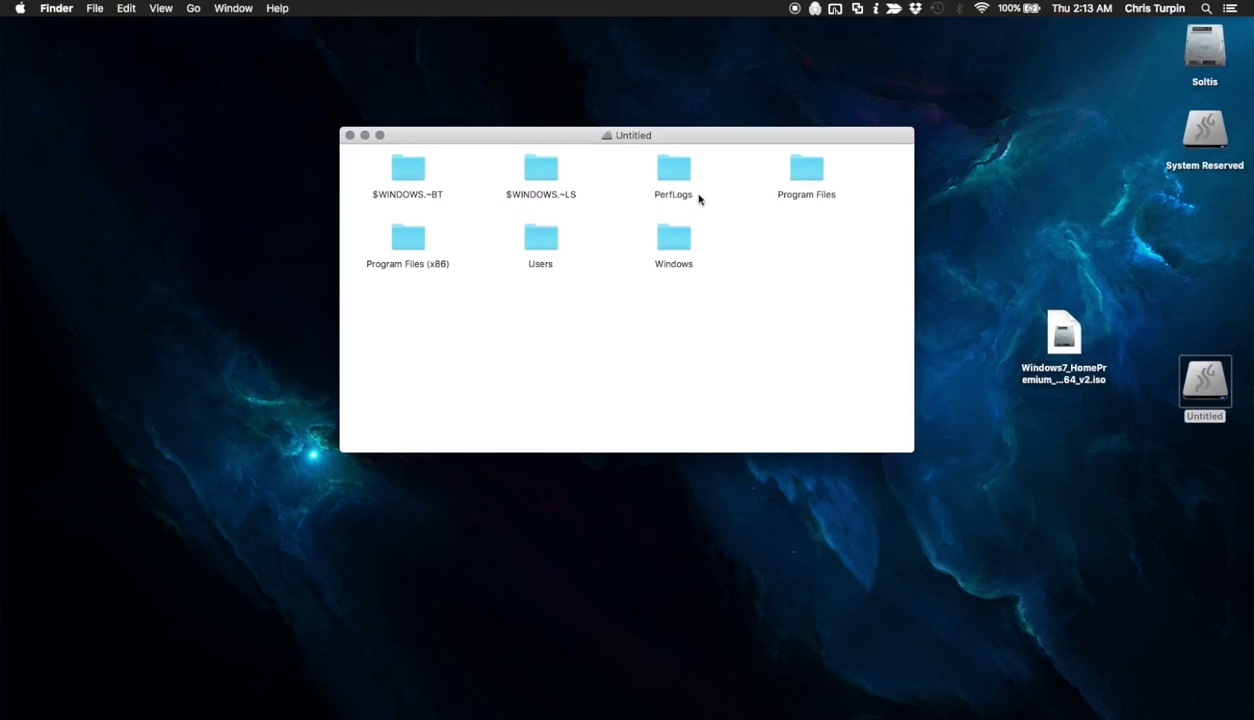
{"action": "left_click", "coordinate": [349, 136]}
{"action": "left_click", "coordinate": [290, 150]}
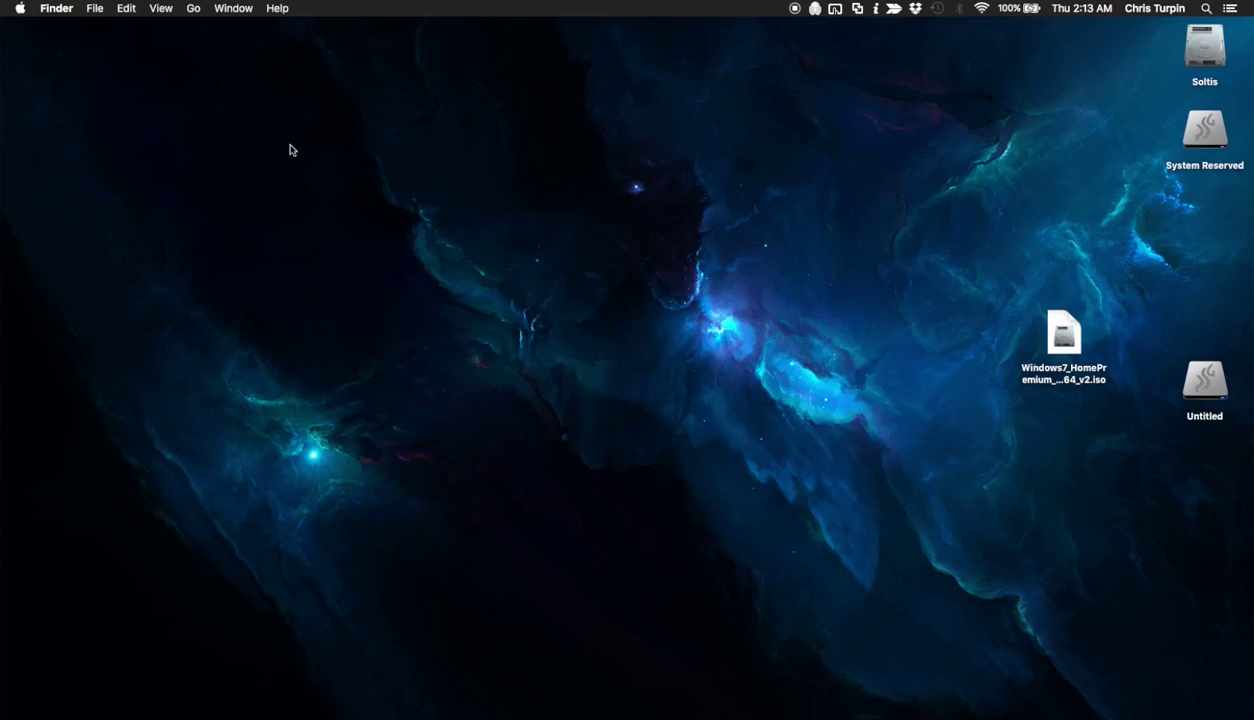
Step: Launch Winclone Pro from Spotlight
{"action": "key", "text": "super+space"}
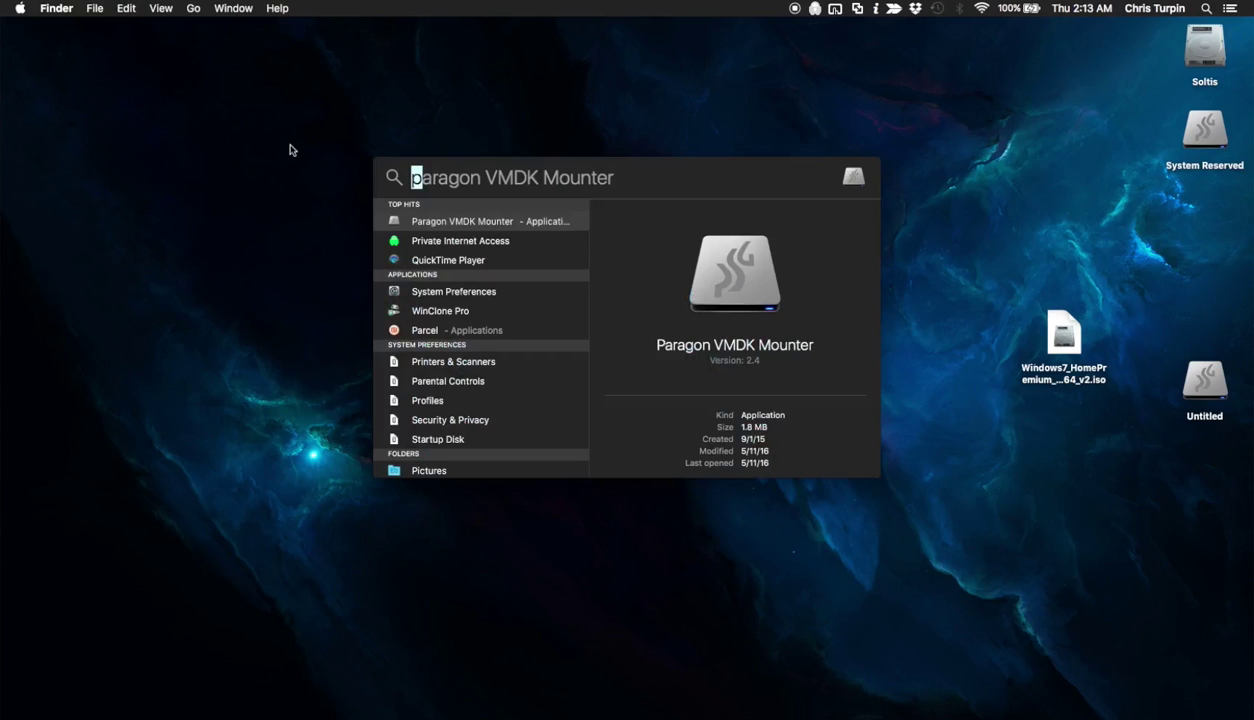
{"action": "type", "text": "v"}
{"action": "key", "text": "BackSpace"}
{"action": "type", "text": "wi"}
{"action": "key", "text": "Escape"}
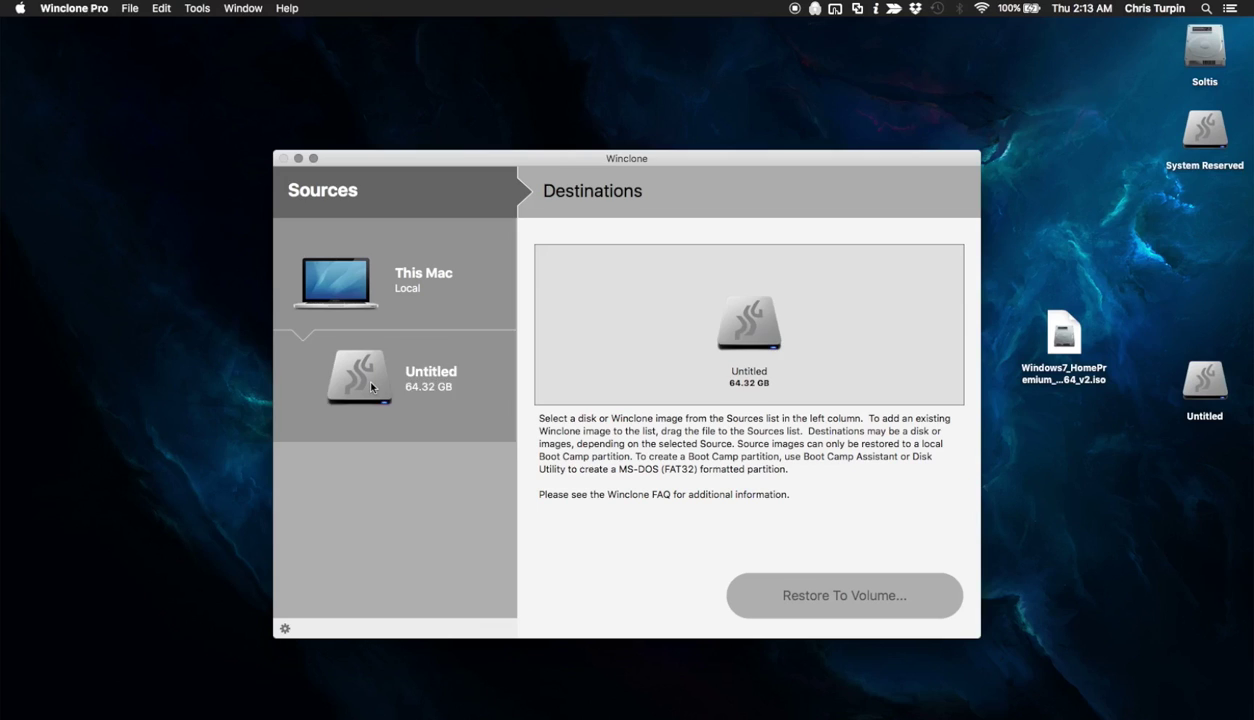
Step: Set Untitled 64.32 GB as source and Save Image as destination, cancelling the save prompt
{"action": "left_click", "coordinate": [362, 373]}
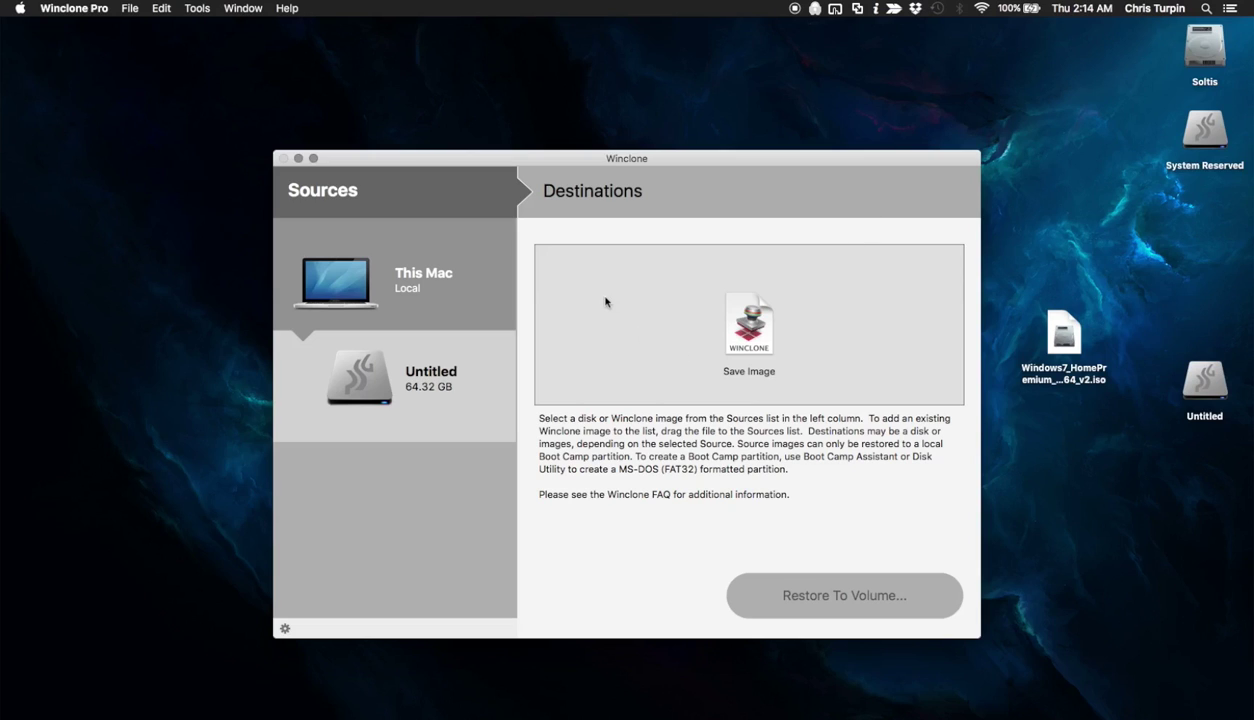
{"action": "left_click", "coordinate": [604, 346]}
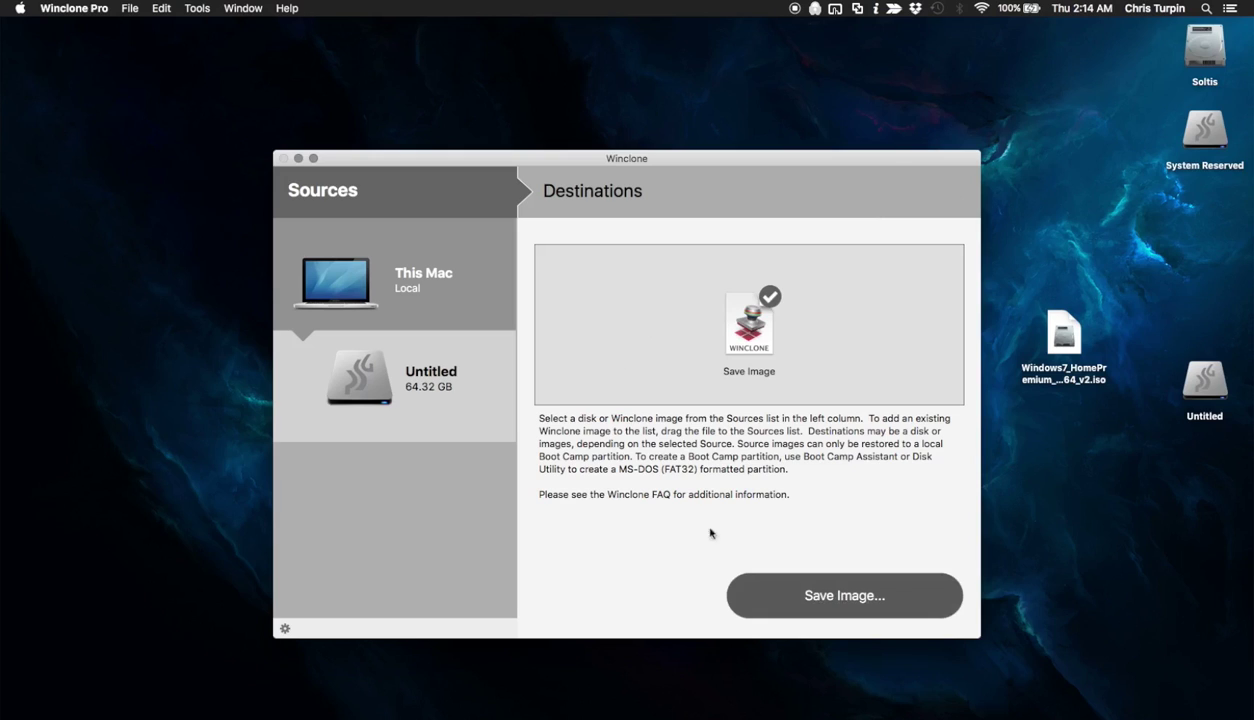
{"action": "left_click", "coordinate": [838, 590]}
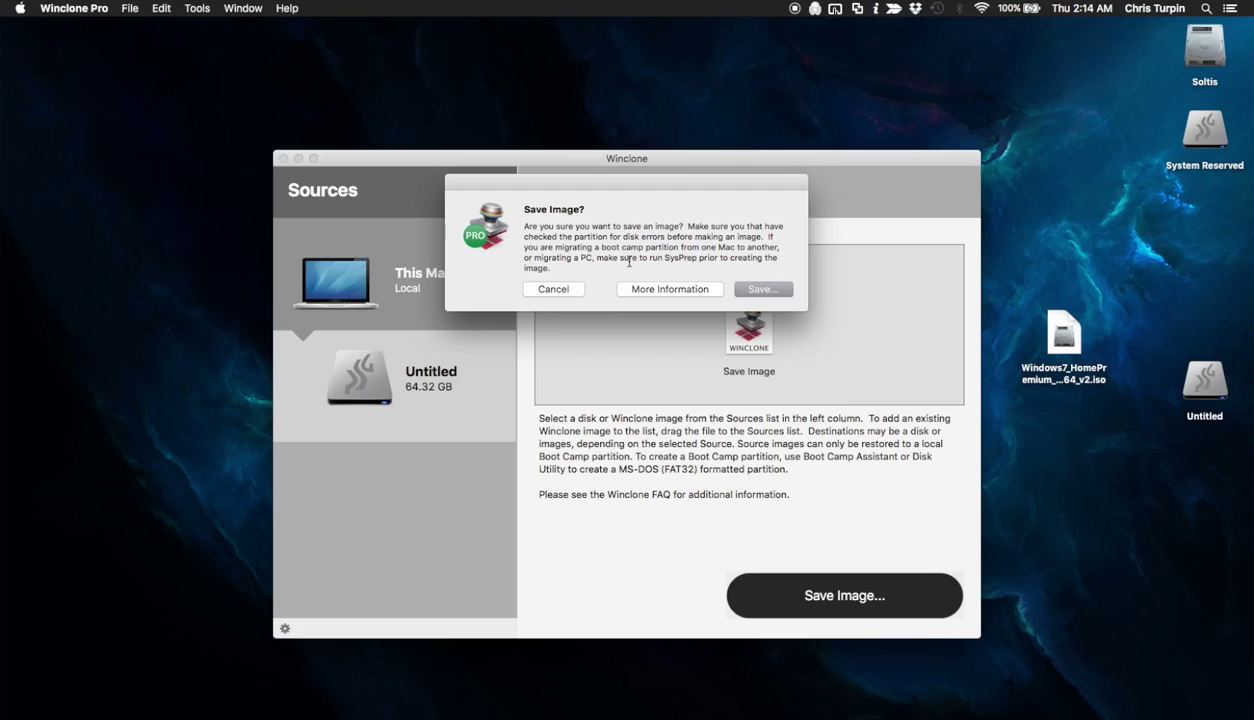
{"action": "left_click", "coordinate": [537, 295]}
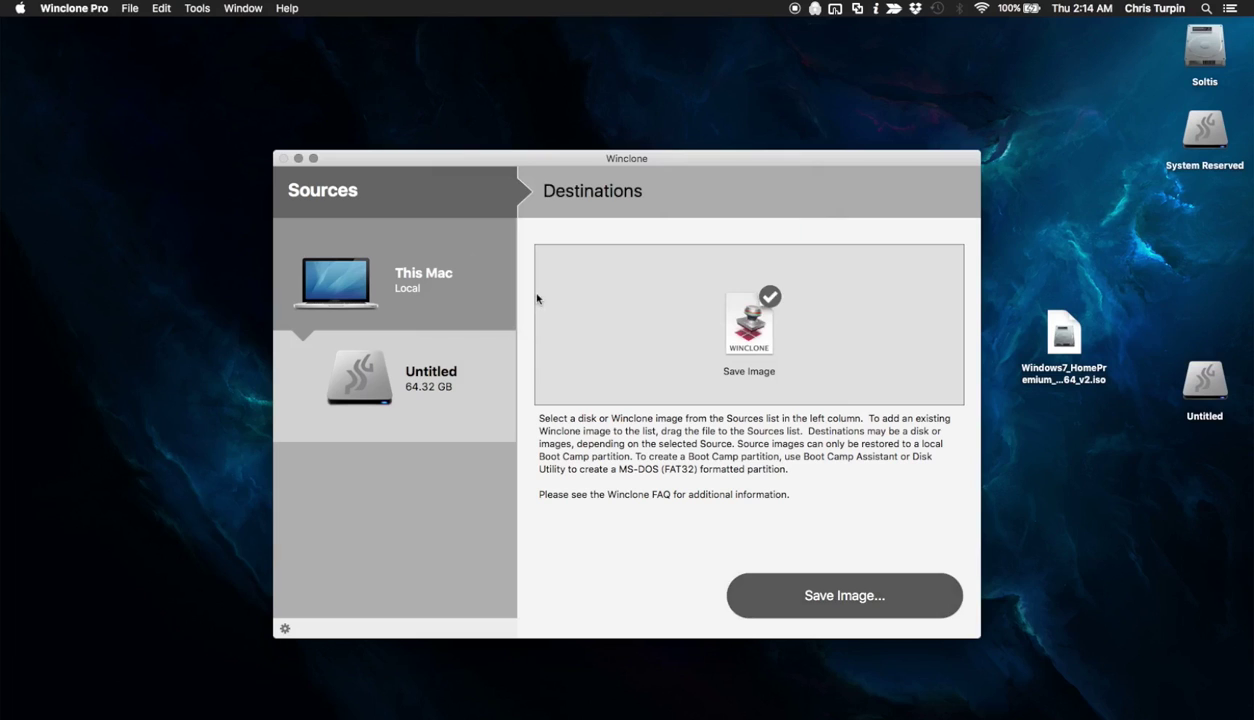
{"action": "left_click", "coordinate": [1216, 373]}
{"action": "left_click", "coordinate": [1182, 126]}
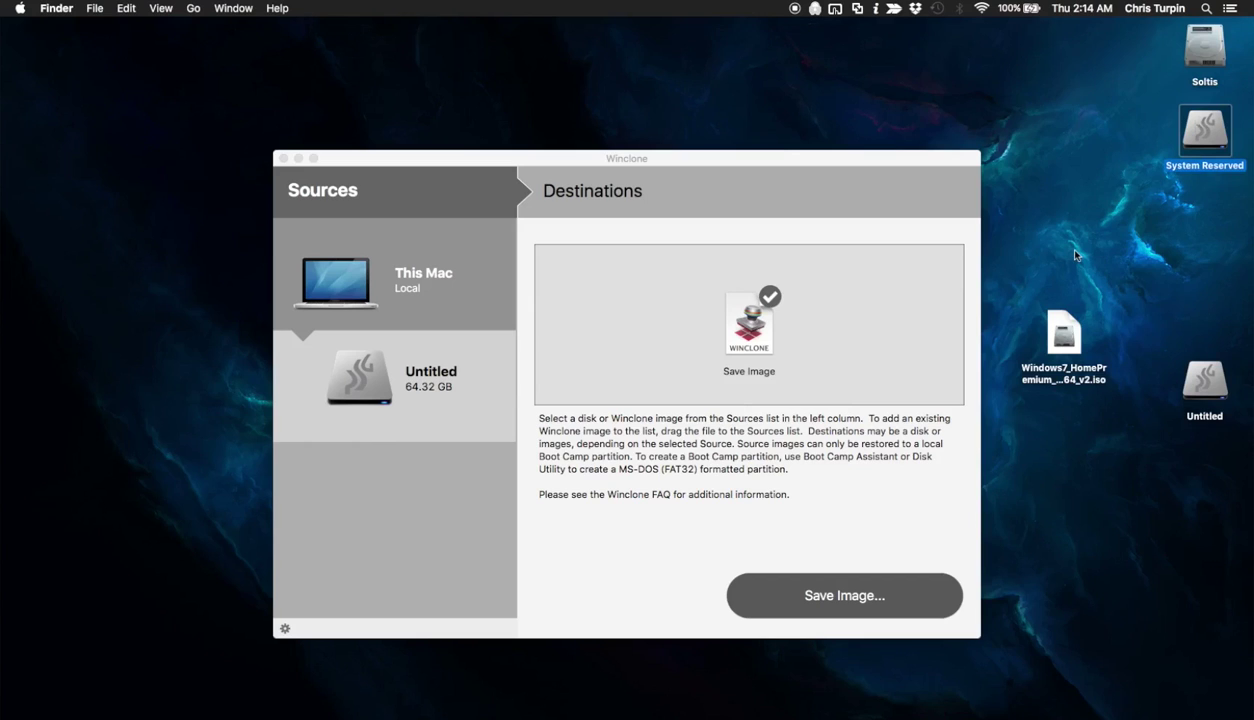
Step: Hide the Winclone window and open System Preferences from the Apple menu
{"action": "left_click", "coordinate": [390, 157]}
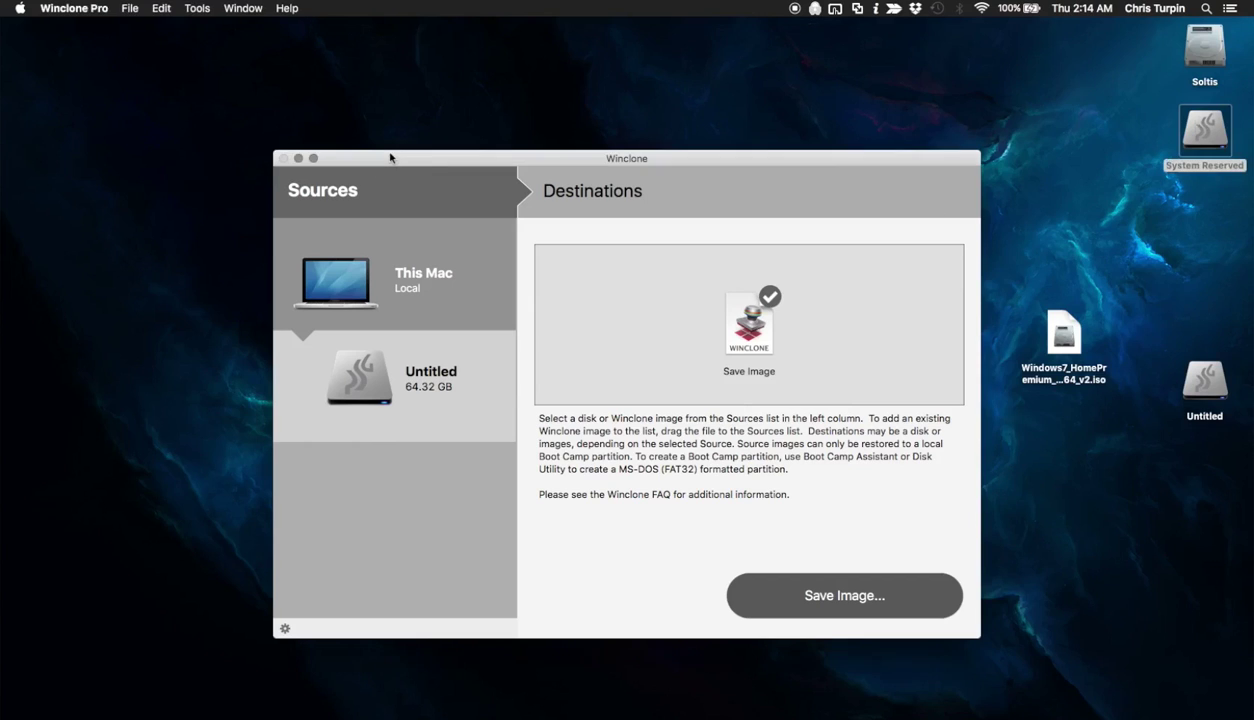
{"action": "key", "text": "super+q"}
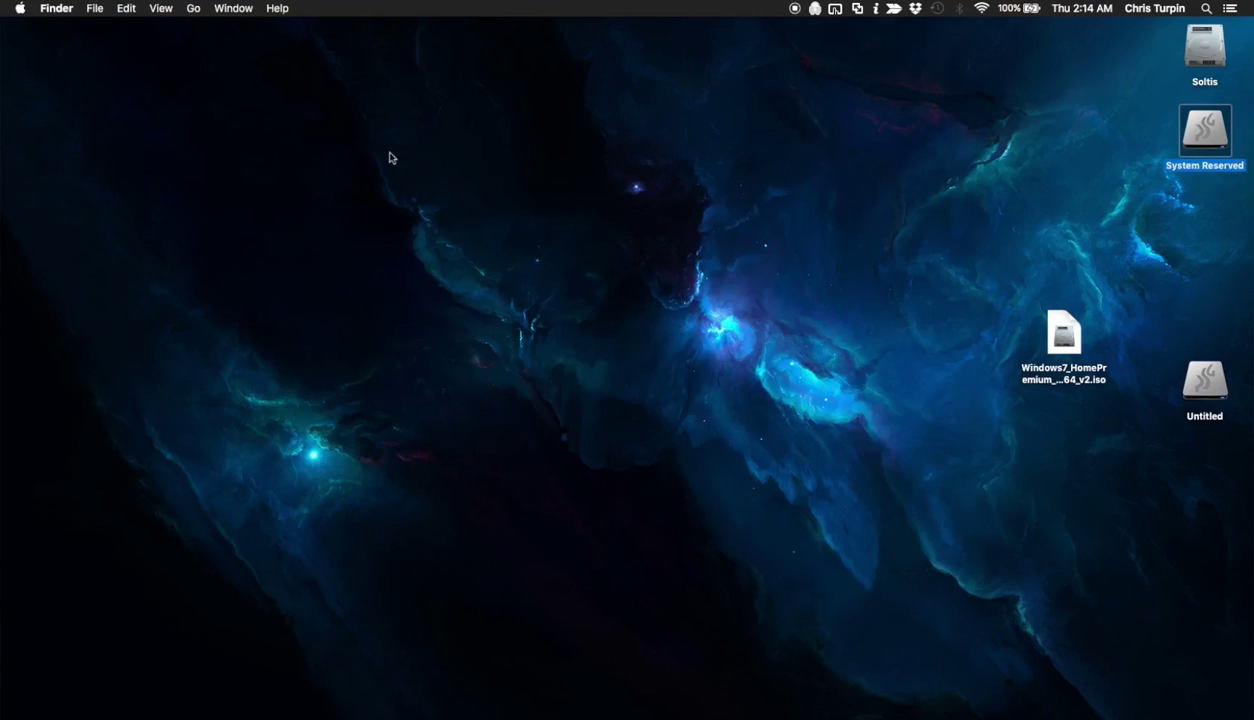
{"action": "left_click", "coordinate": [20, 8]}
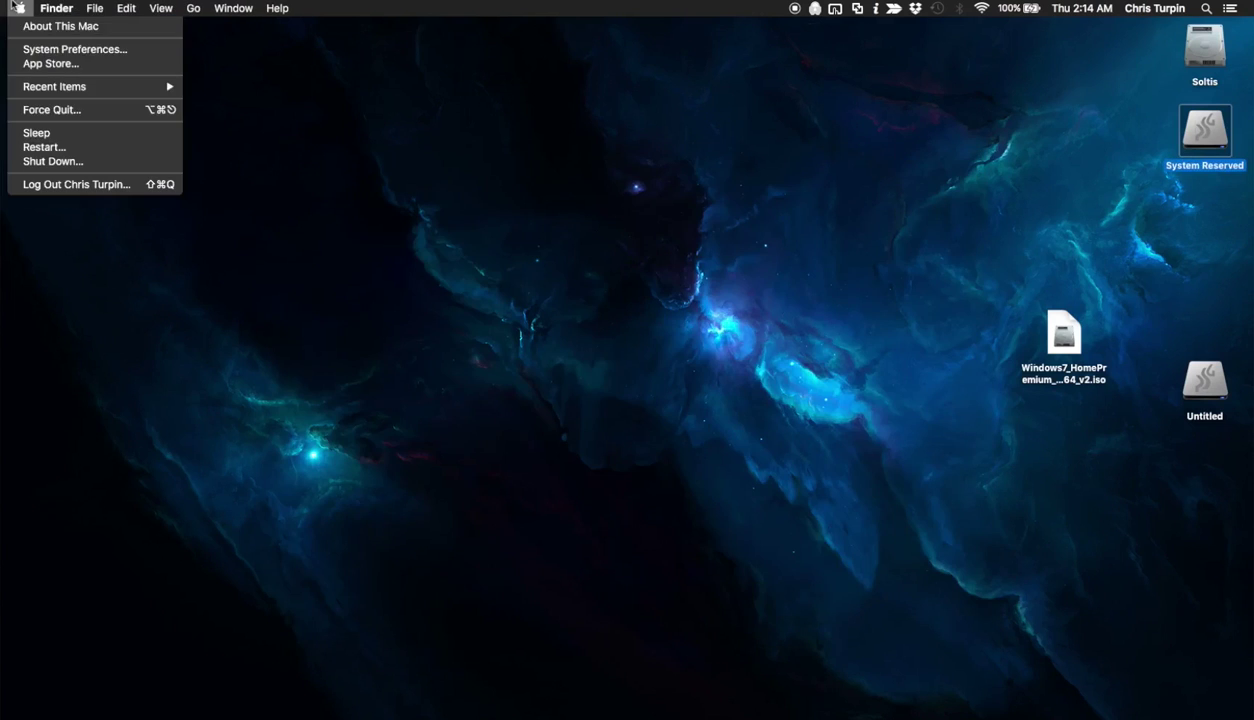
{"action": "left_click", "coordinate": [147, 329]}
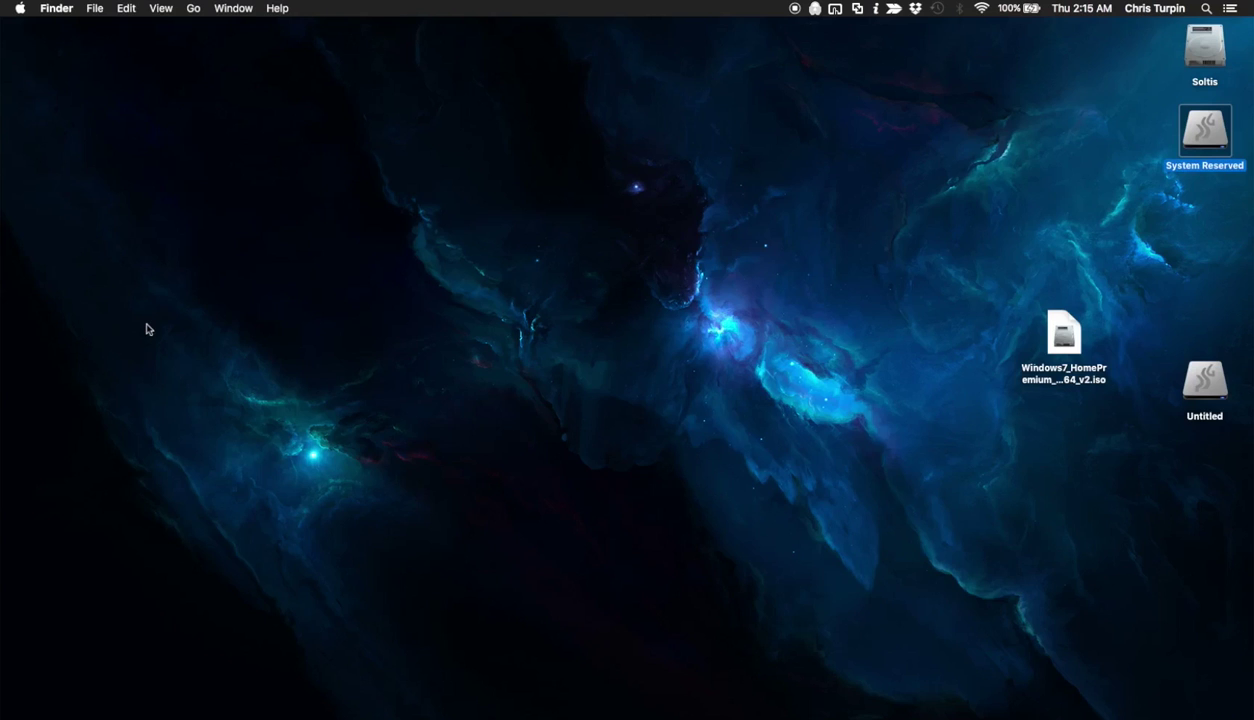
{"action": "left_click", "coordinate": [18, 8]}
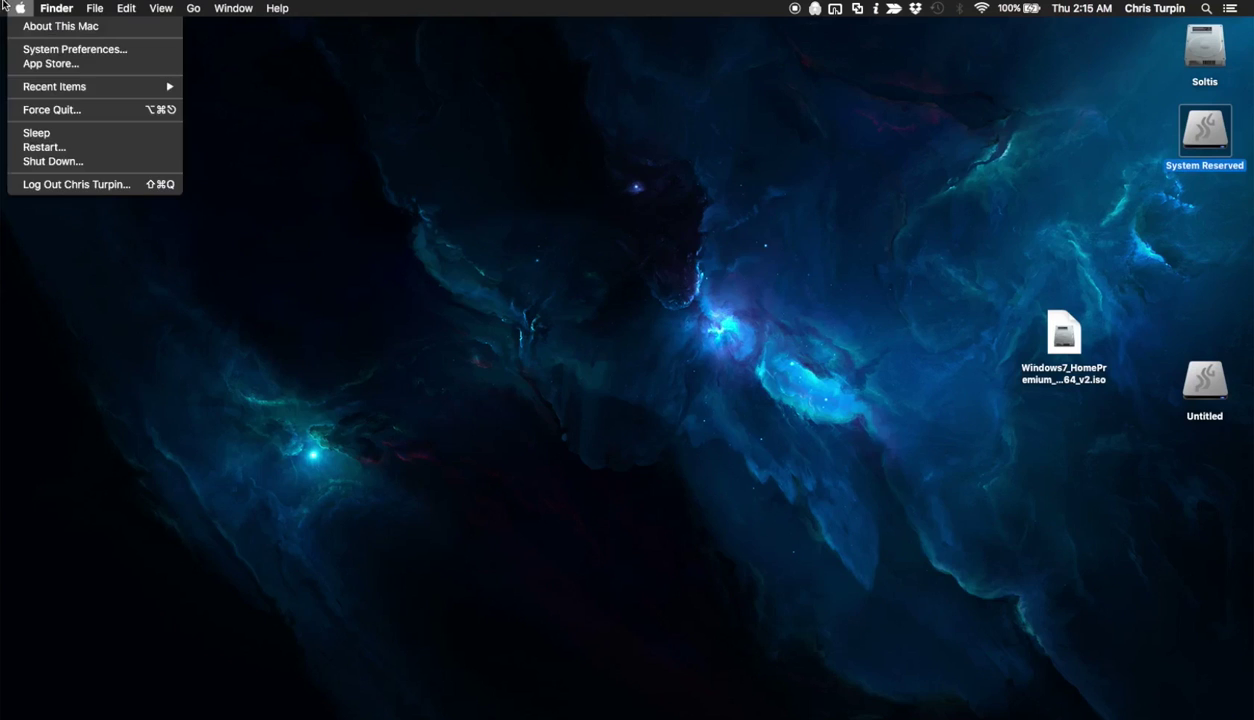
{"action": "left_click", "coordinate": [75, 49]}
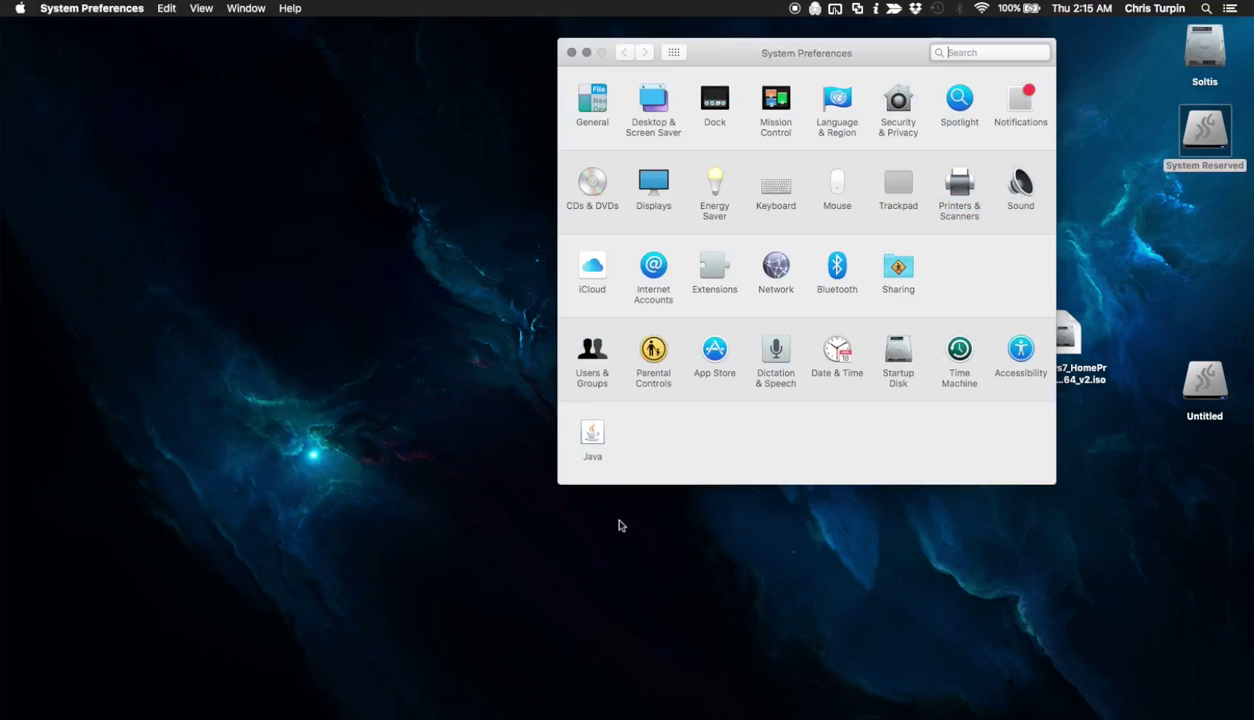
Step: Check the Startup Disk pane, which lists only Soltis OS X 10.11.4, then close System Preferences
{"action": "left_click", "coordinate": [898, 355]}
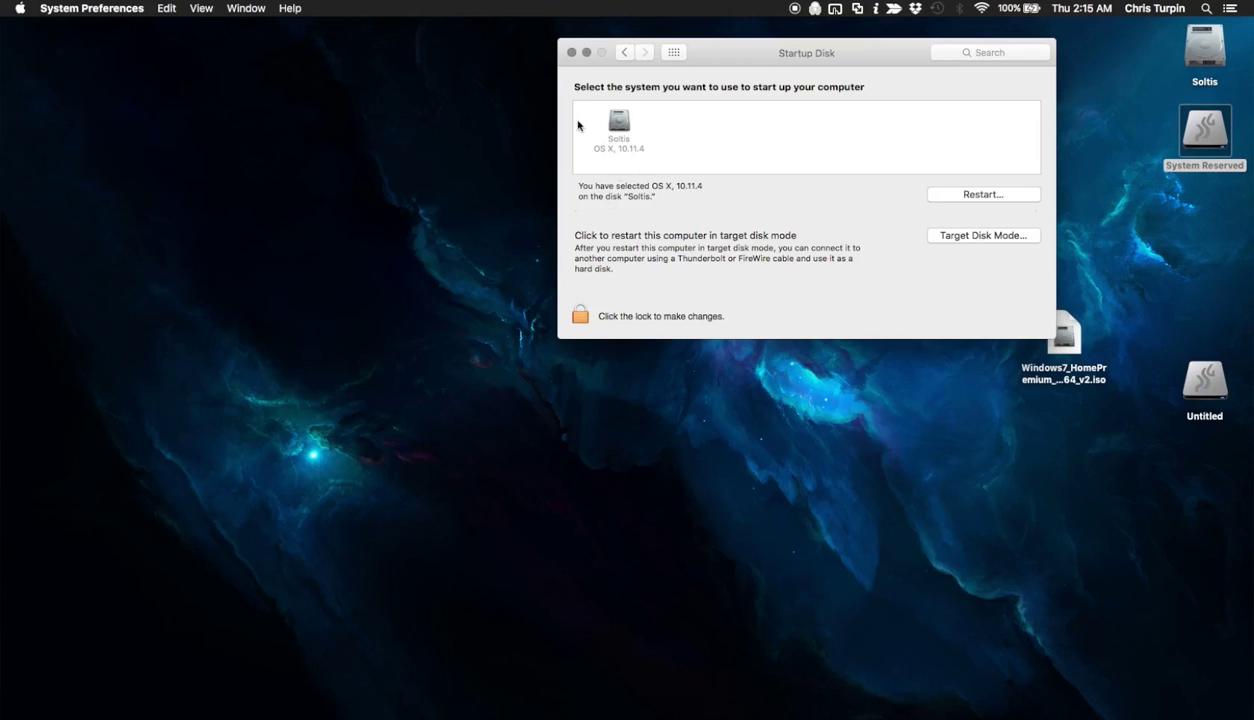
{"action": "left_click", "coordinate": [571, 52]}
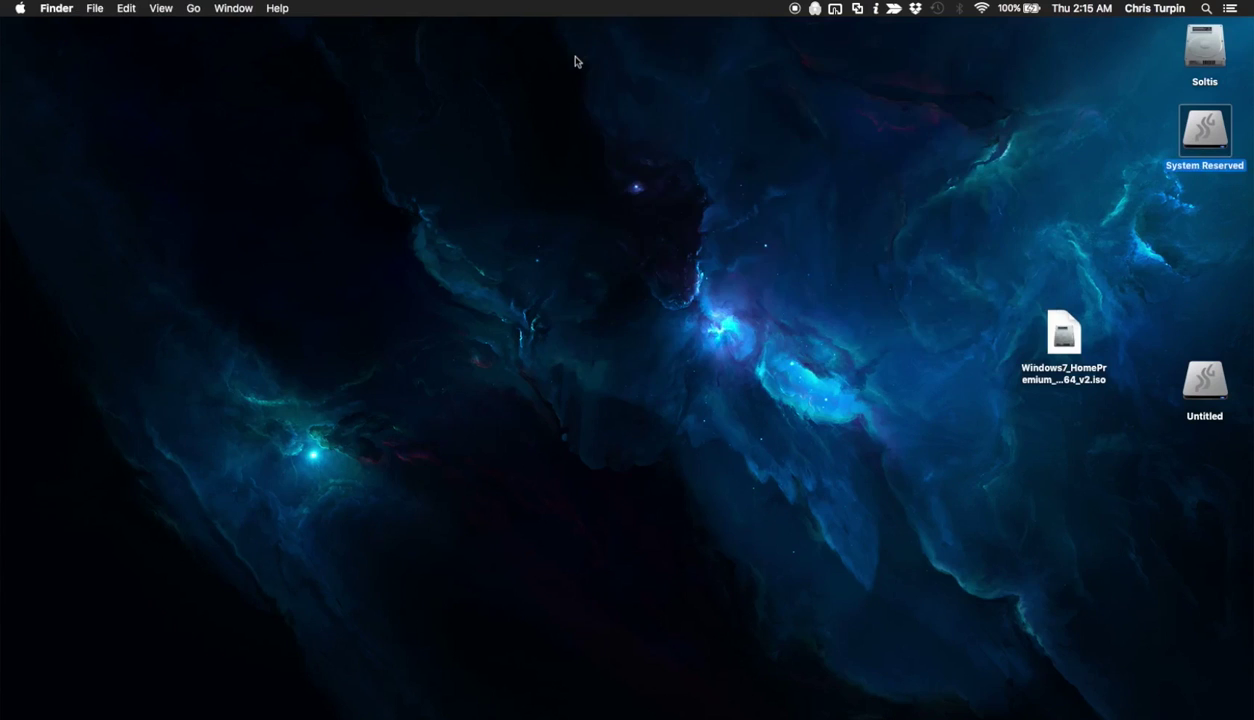